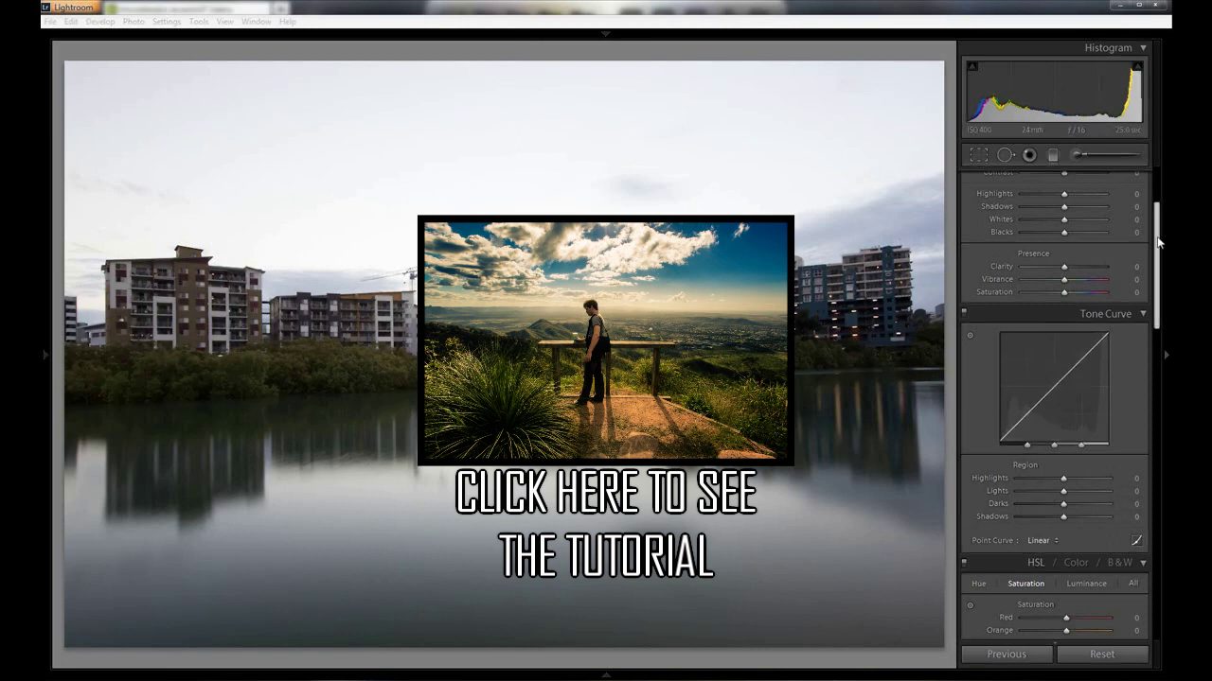
Step: Bring the Basic panel into view and select the Exposure value, currently 0.00
left_click_drag(1162, 244, 1164, 213)
scroll(1126, 287, "up", 1)
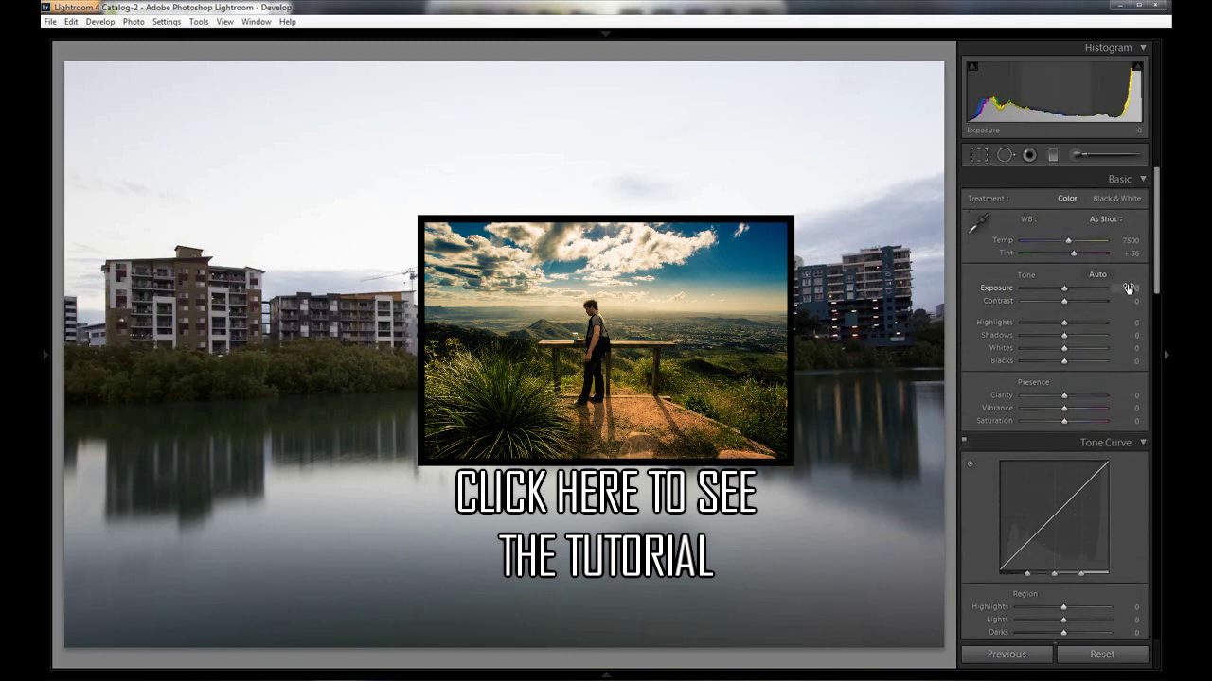
left_click(1124, 289)
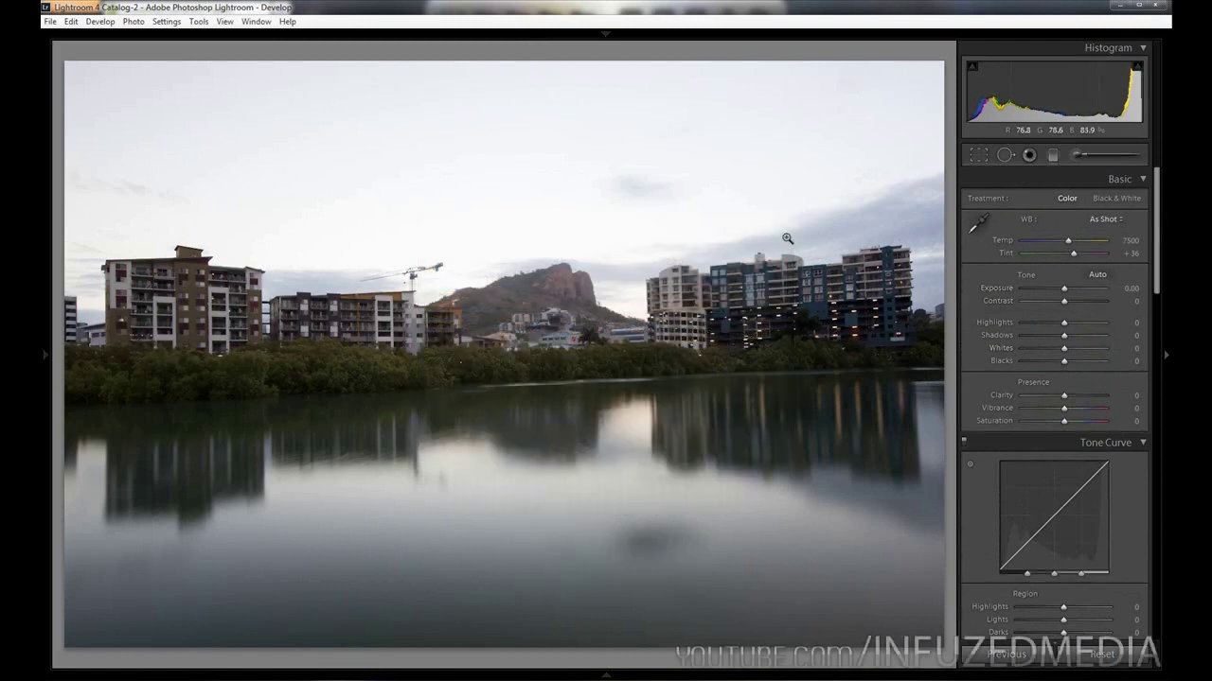
key("i")
key("i")
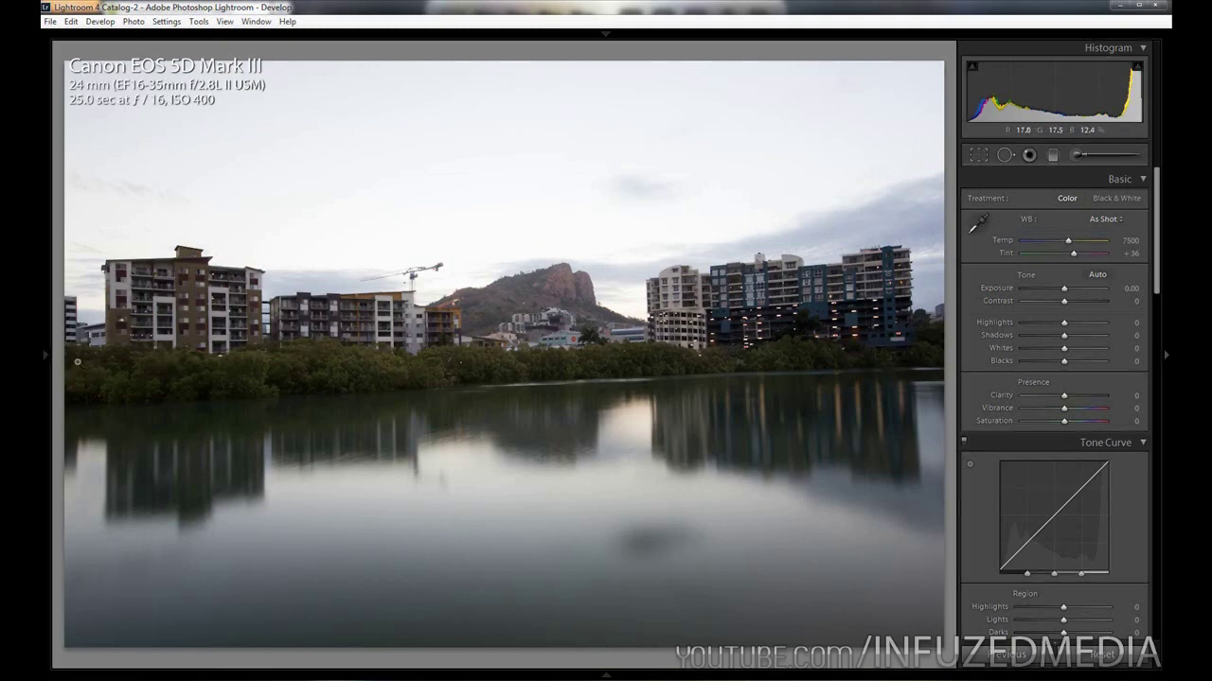
key("F7")
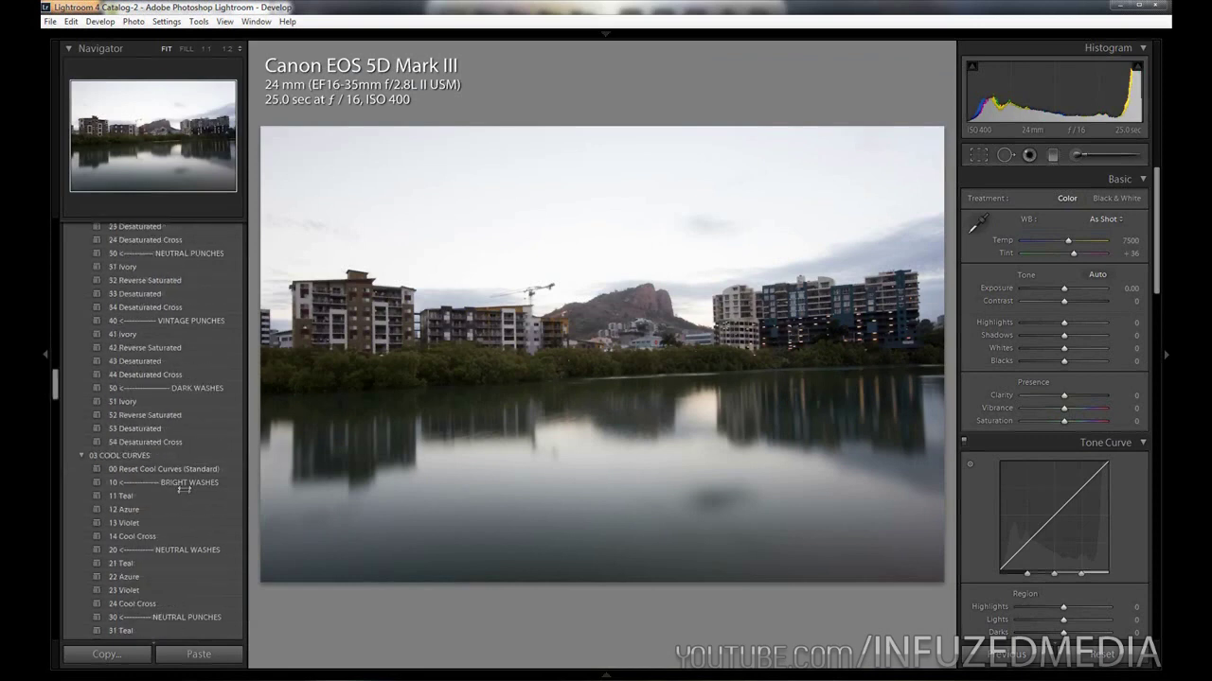
scroll(162, 493, "up", 10)
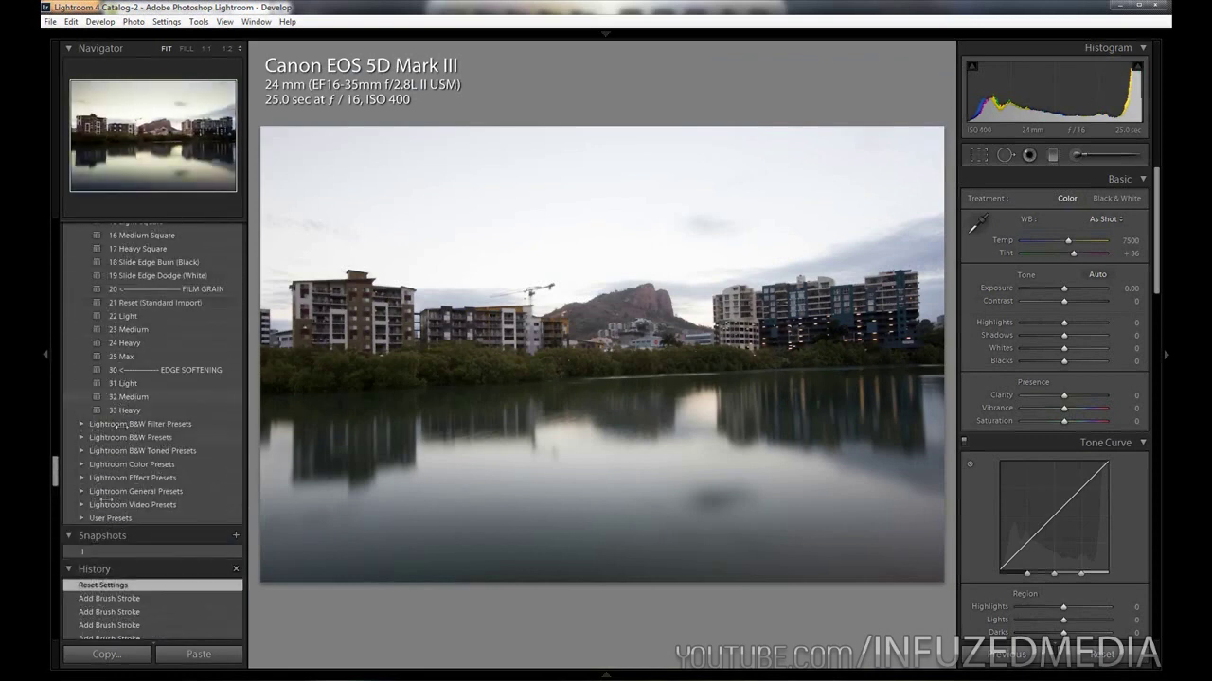
left_click(88, 555)
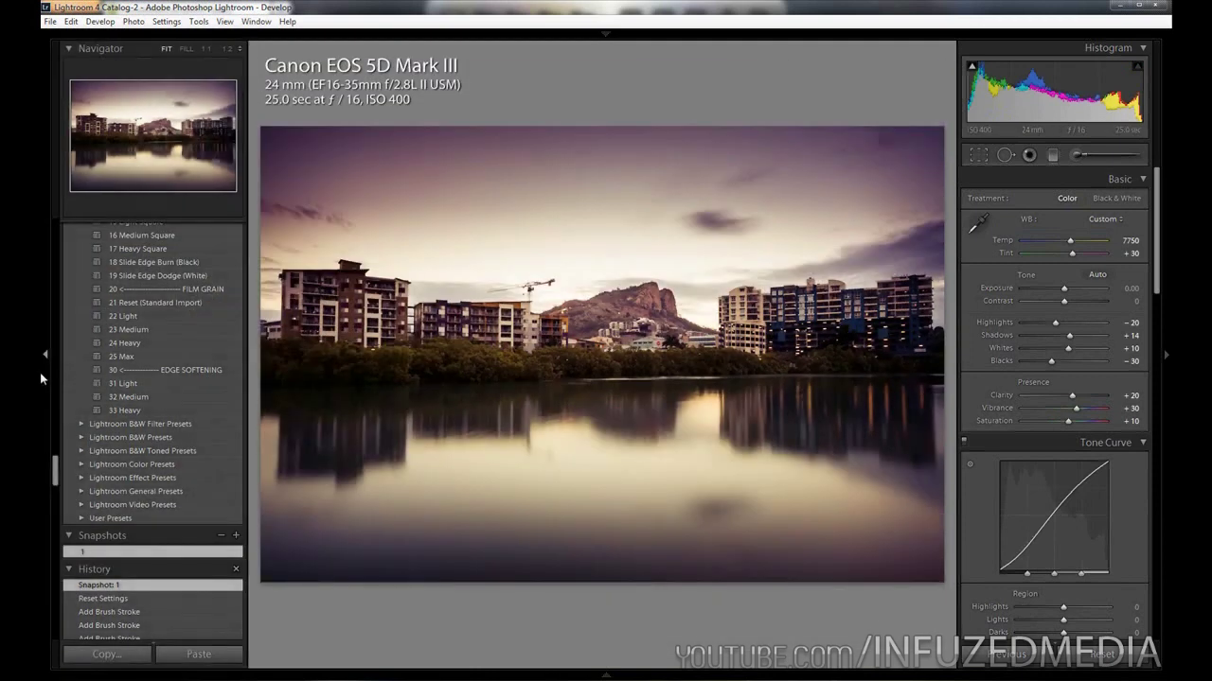
key("F7")
key("ctrl+z")
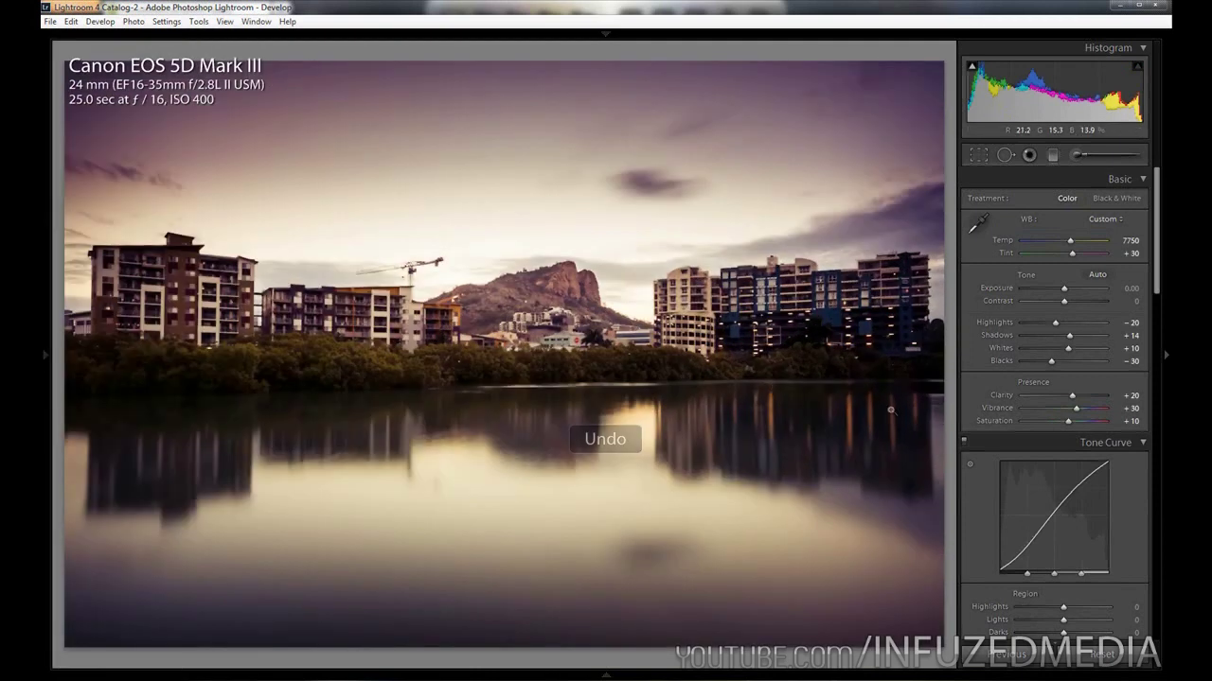
key("ctrl+y")
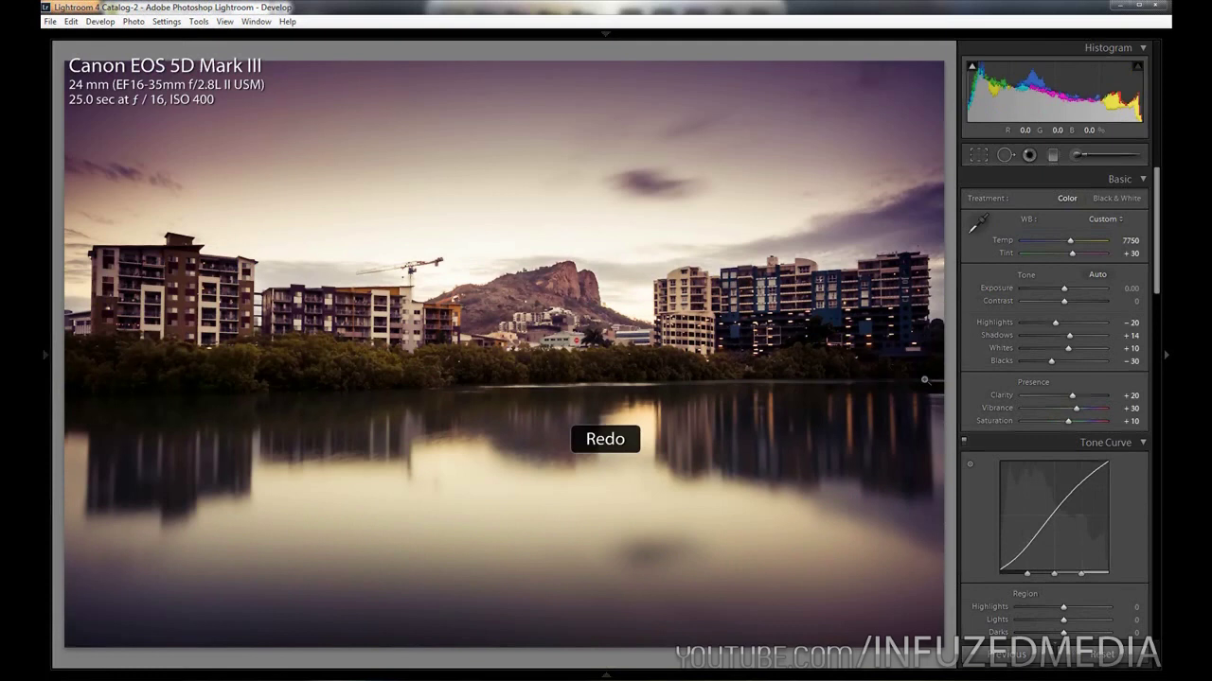
key("backslash")
key("backslash")
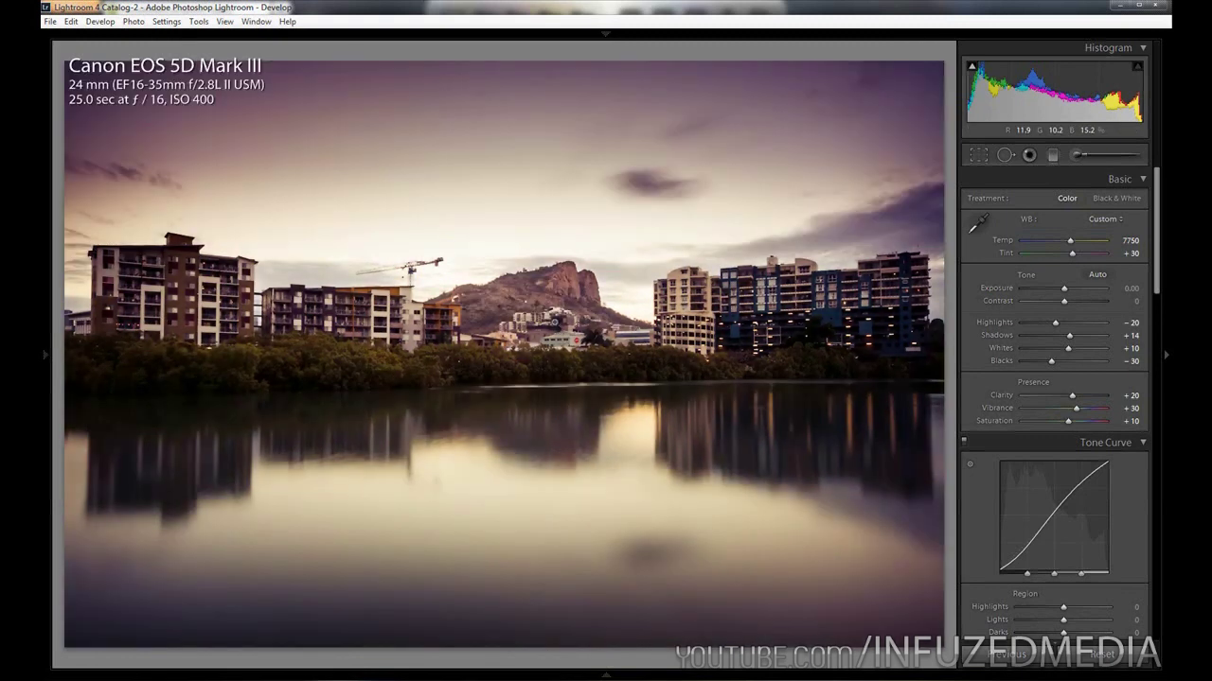
left_click(1101, 654)
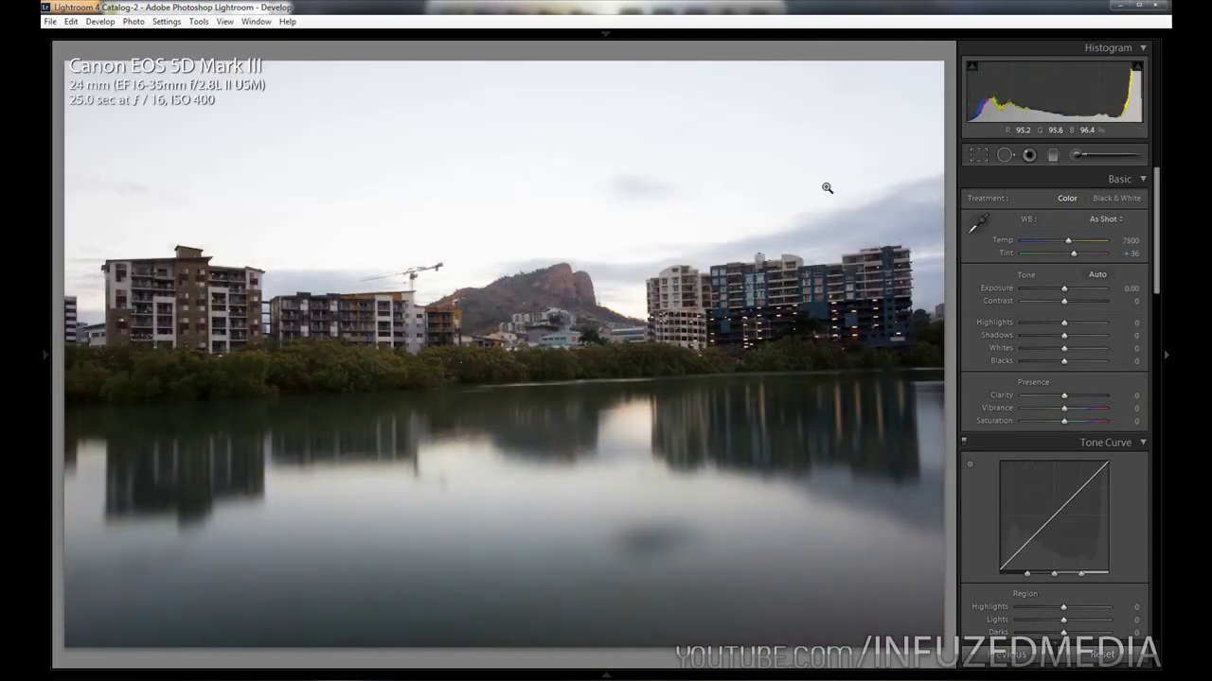
Step: Straighten the tilted horizon with a 1.10° angle correction and commit the crop
left_click(975, 157)
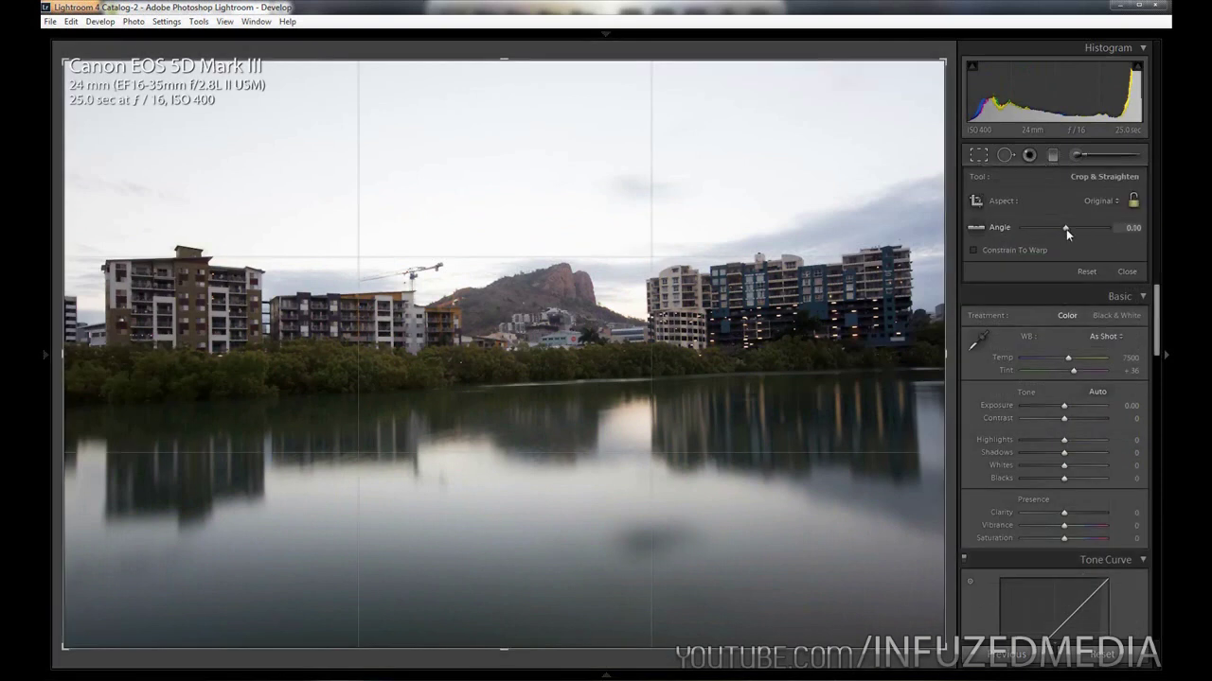
left_click_drag(1066, 229, 1065, 228)
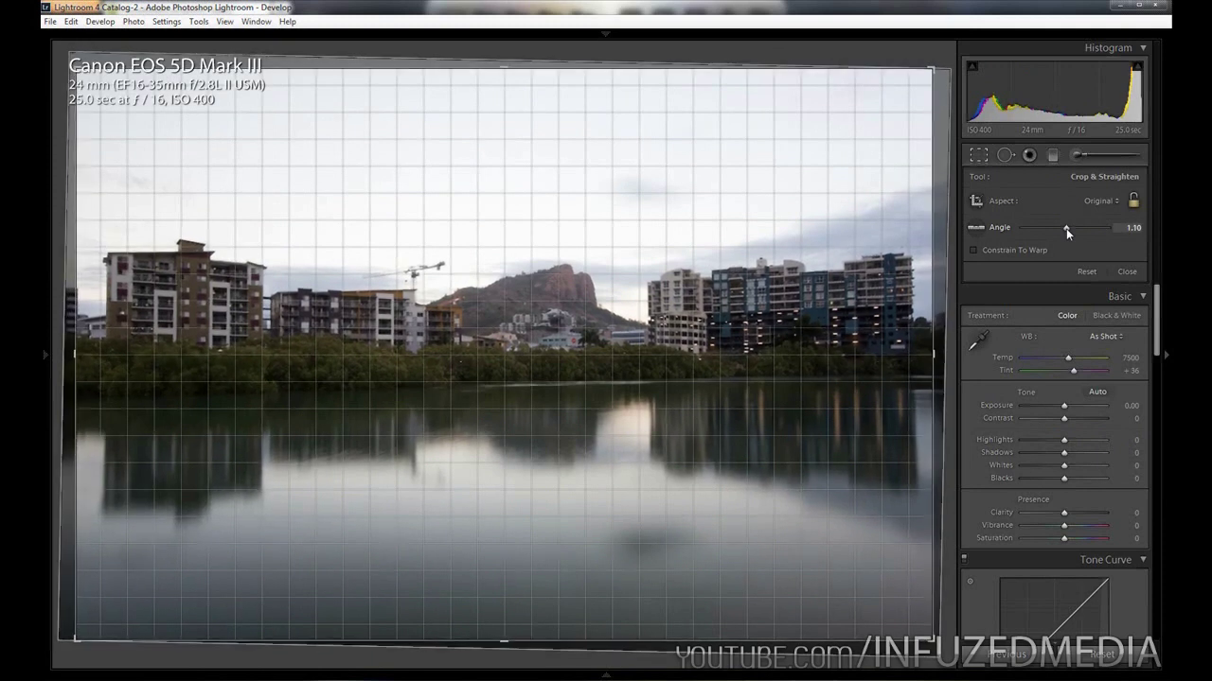
key("Return")
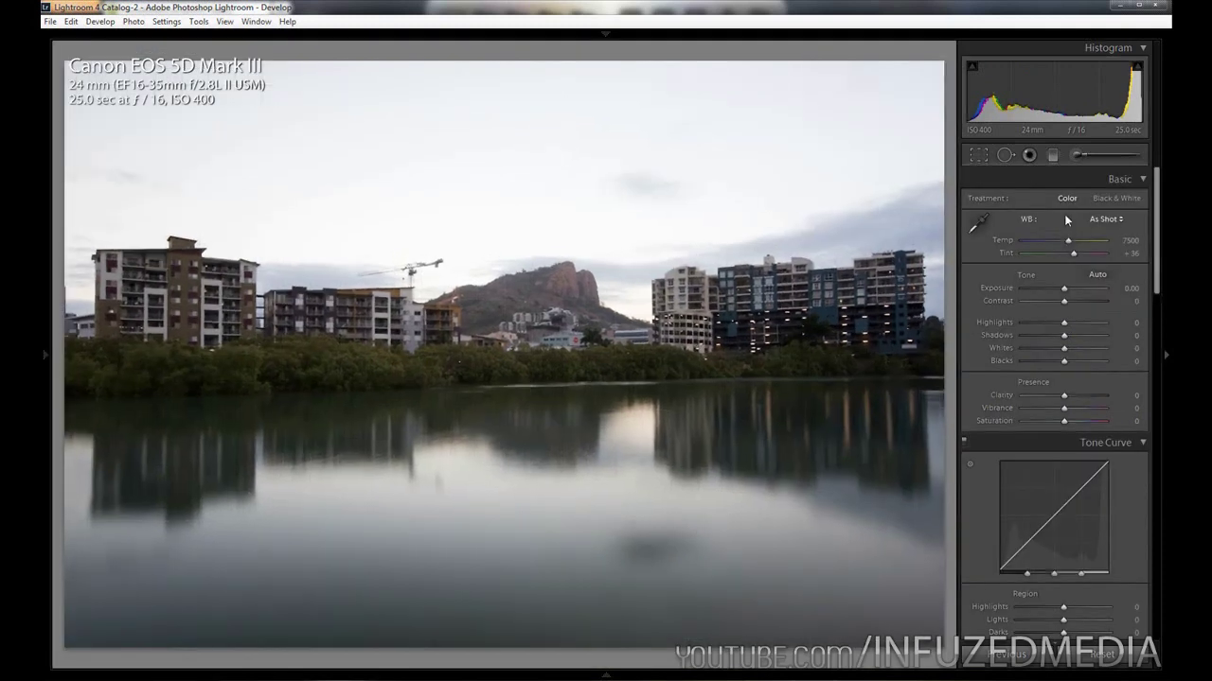
Step: Tighten the crop slightly from the top-left corner and apply it
left_click(979, 156)
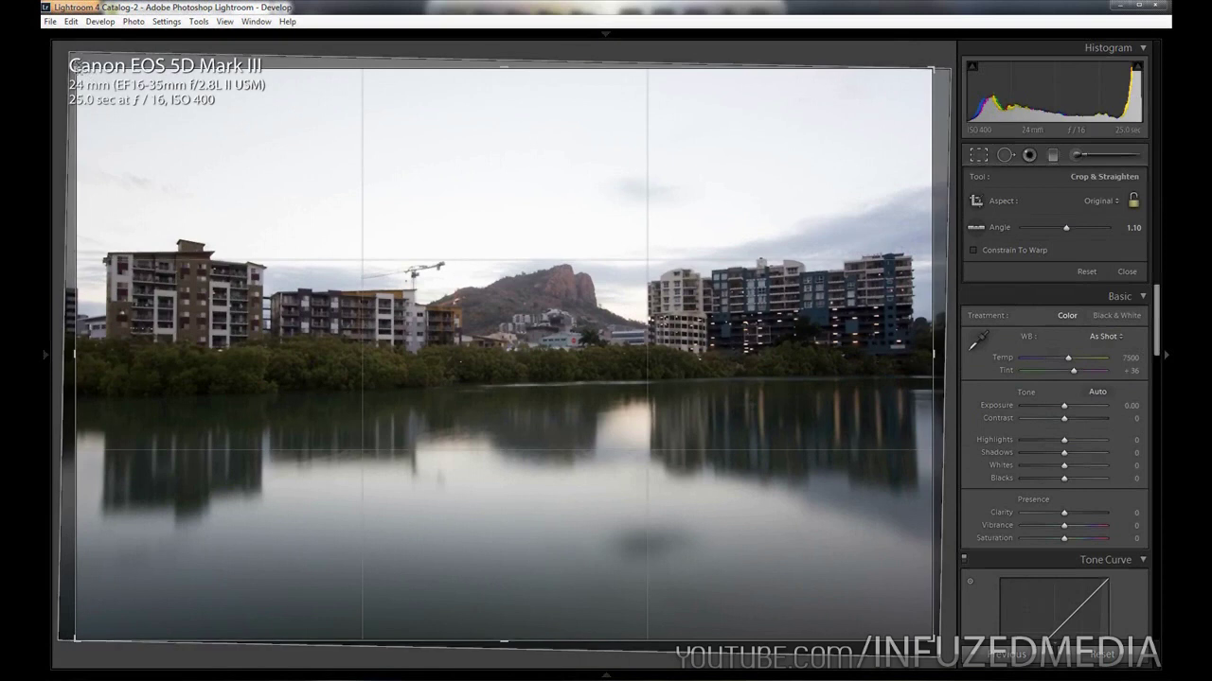
left_click_drag(76, 68, 83, 70)
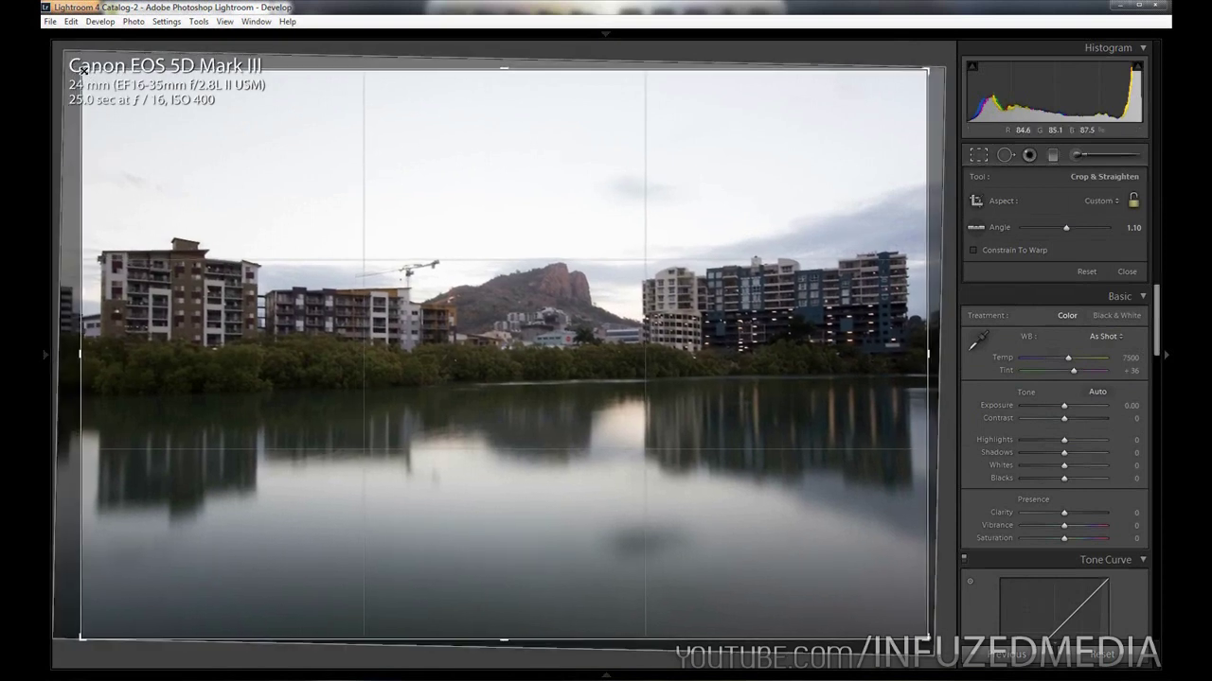
key("Return")
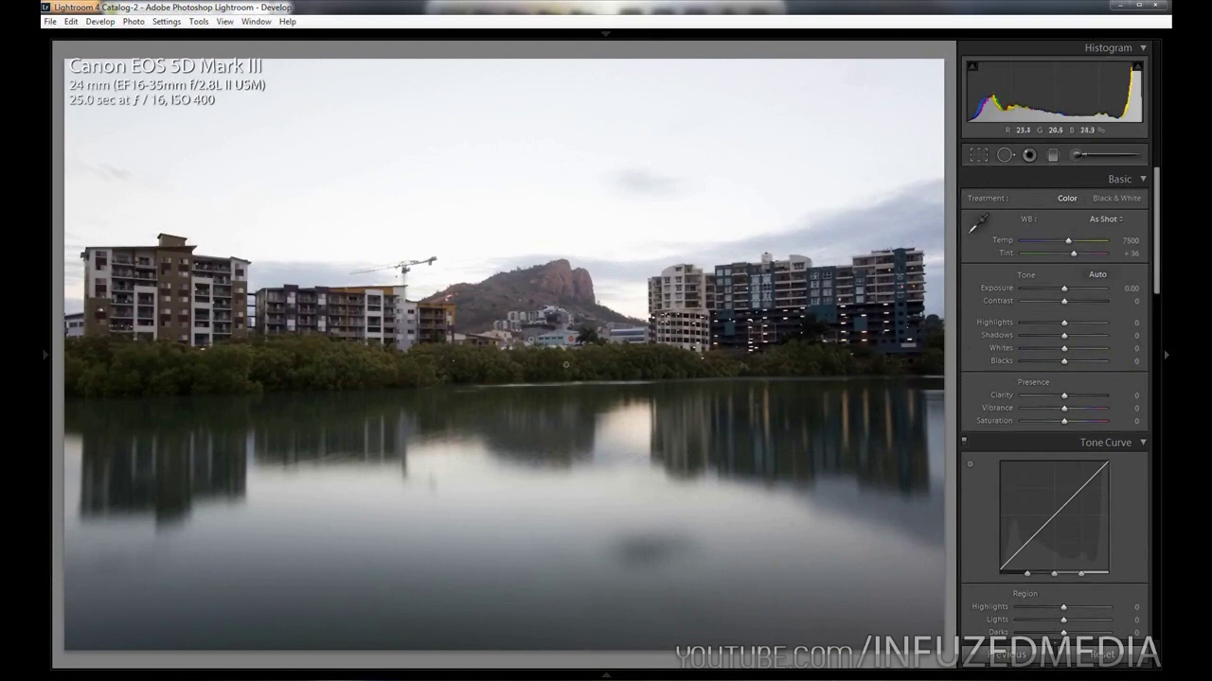
Step: Set the white balance to Auto, then warm Temp to 7650
left_click(1119, 226)
left_click(1090, 253)
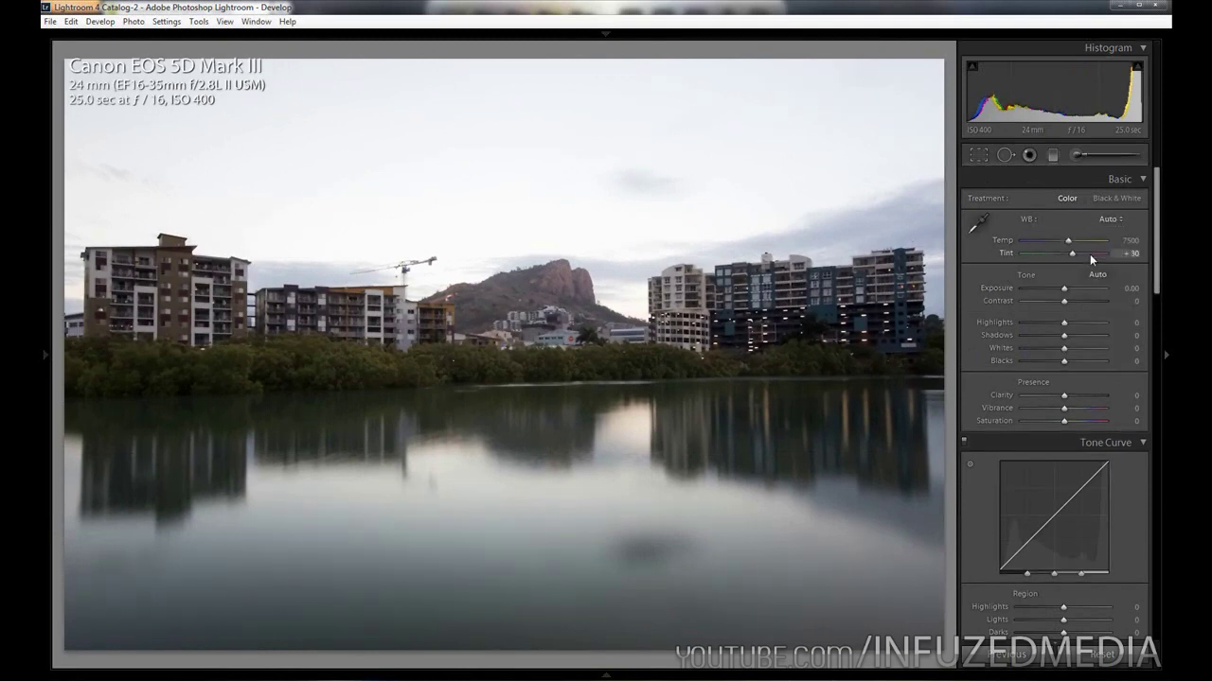
left_click(1071, 240)
key("Up")
key("Up")
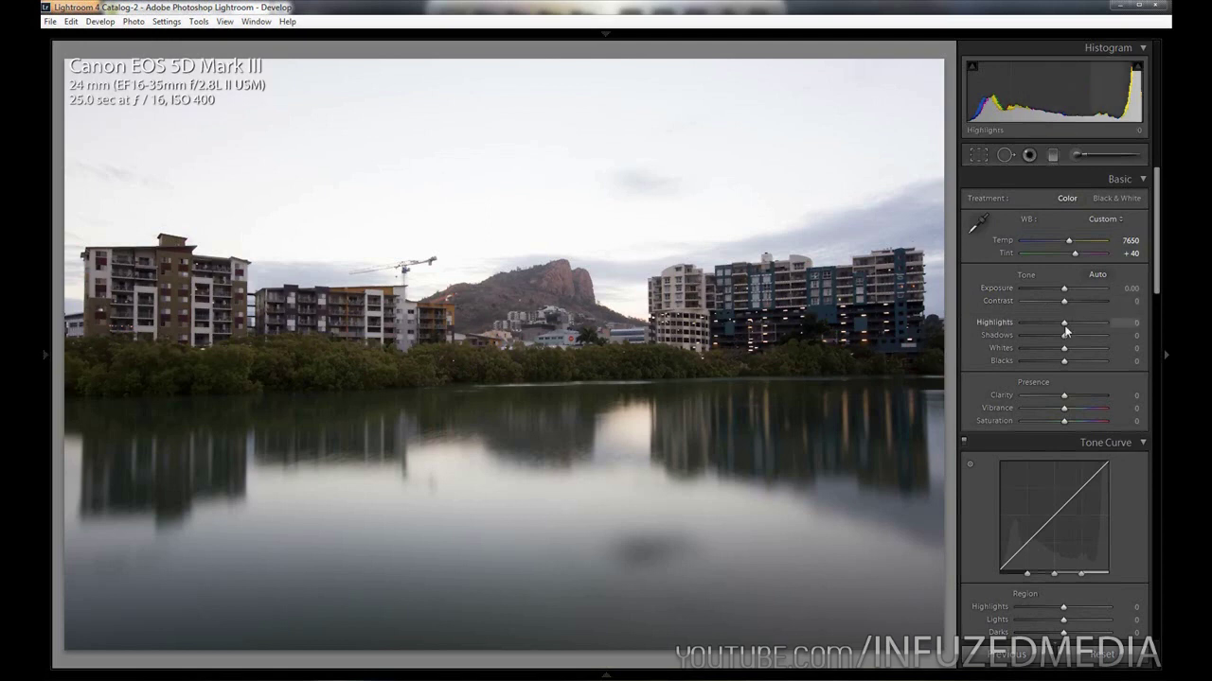
Step: Scroll through the Basic tone settings and compare the before and after views
scroll(1064, 329, "down", 4)
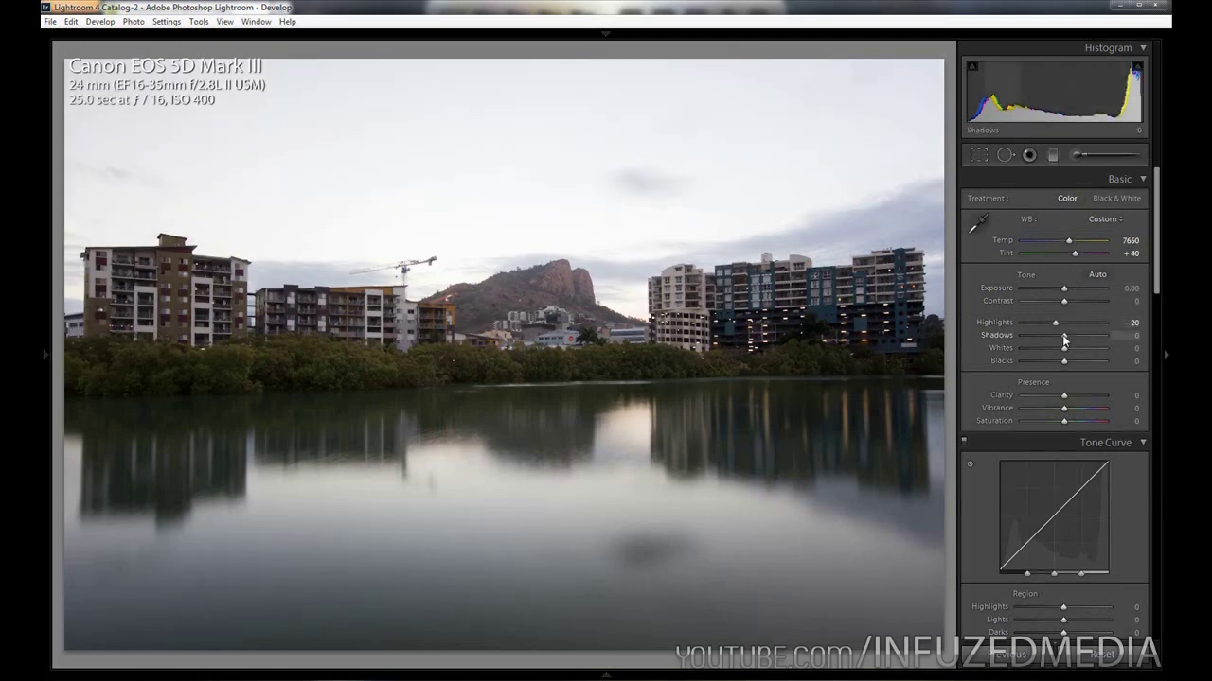
scroll(1064, 339, "up", 1)
scroll(1063, 339, "up", 1)
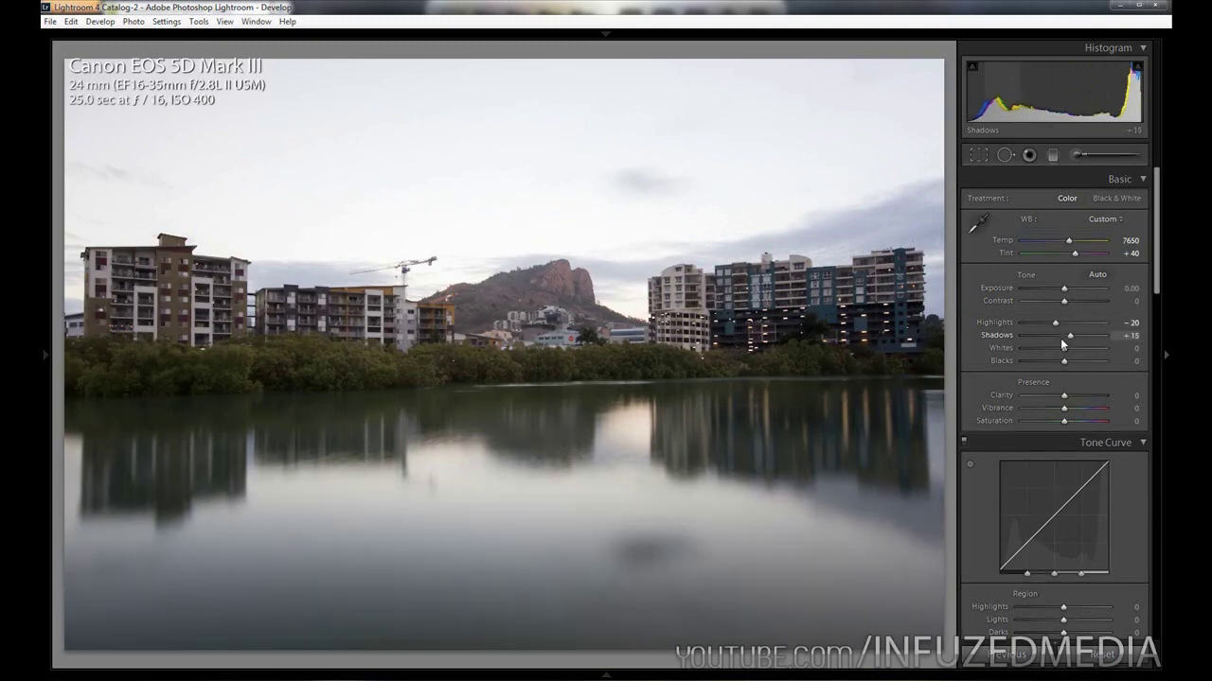
scroll(1058, 353, "up", 2)
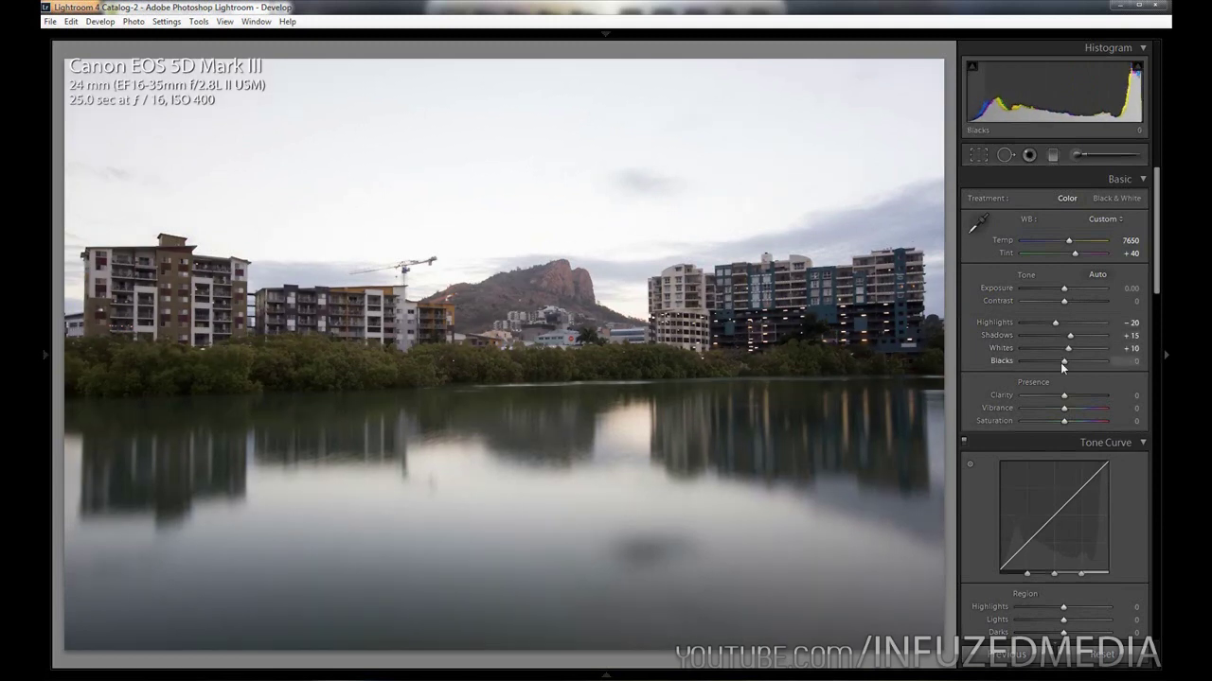
scroll(1060, 365, "down", 3)
scroll(1060, 362, "down", 3)
key("backslash")
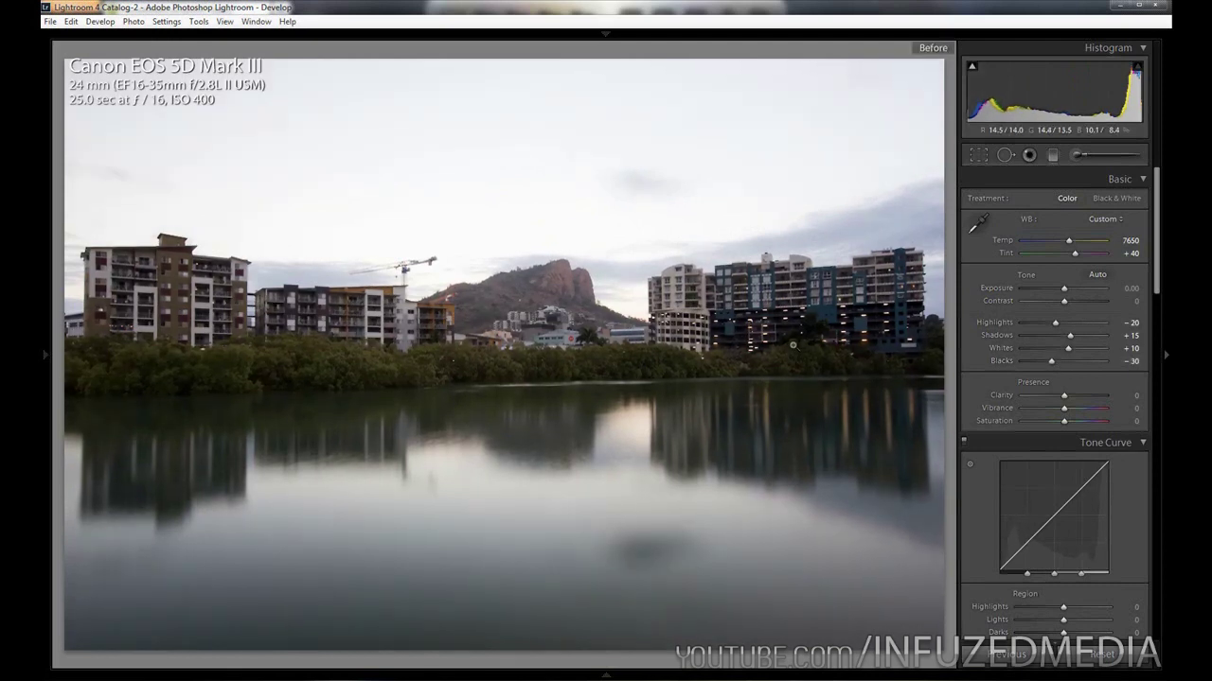
key("backslash")
key("backslash")
key("backslash")
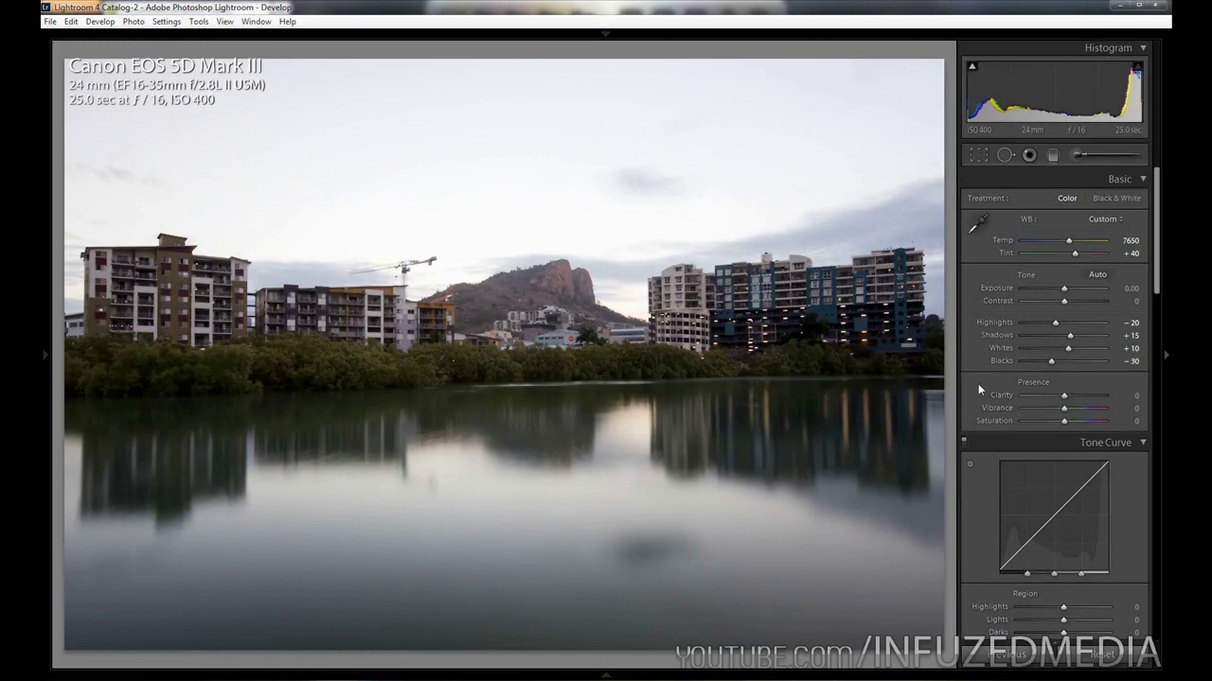
Step: Raise Clarity to +20, Vibrance to +30 and Saturation to +10, then compare before/after
left_click_drag(1057, 400, 1066, 412)
key("Up")
key("Up")
key("Up")
key("Up")
key("Up")
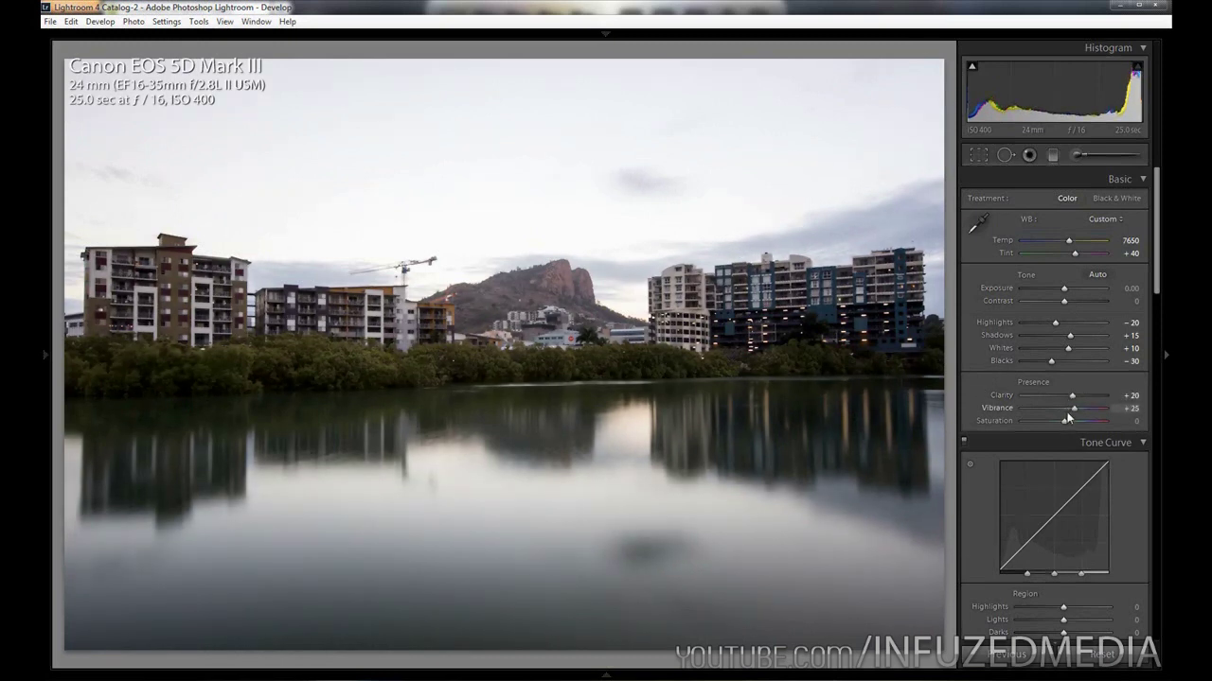
key("Up")
key("Up")
key("backslash")
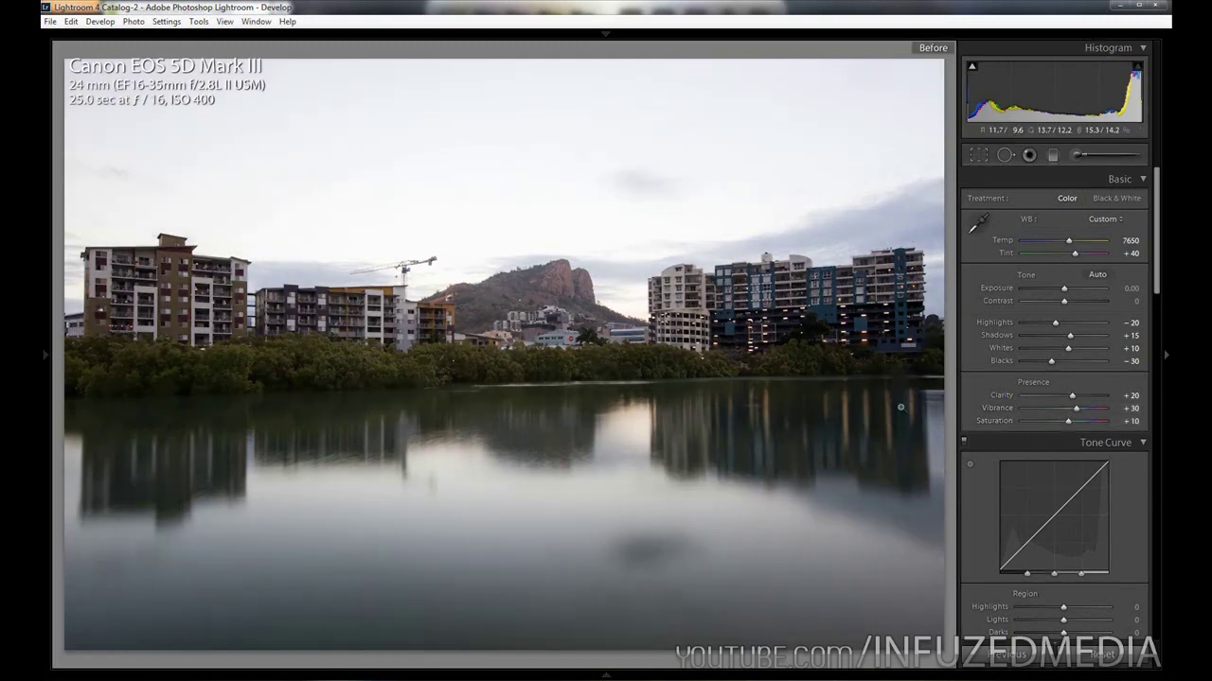
key("backslash")
key("backslash")
key("backslash")
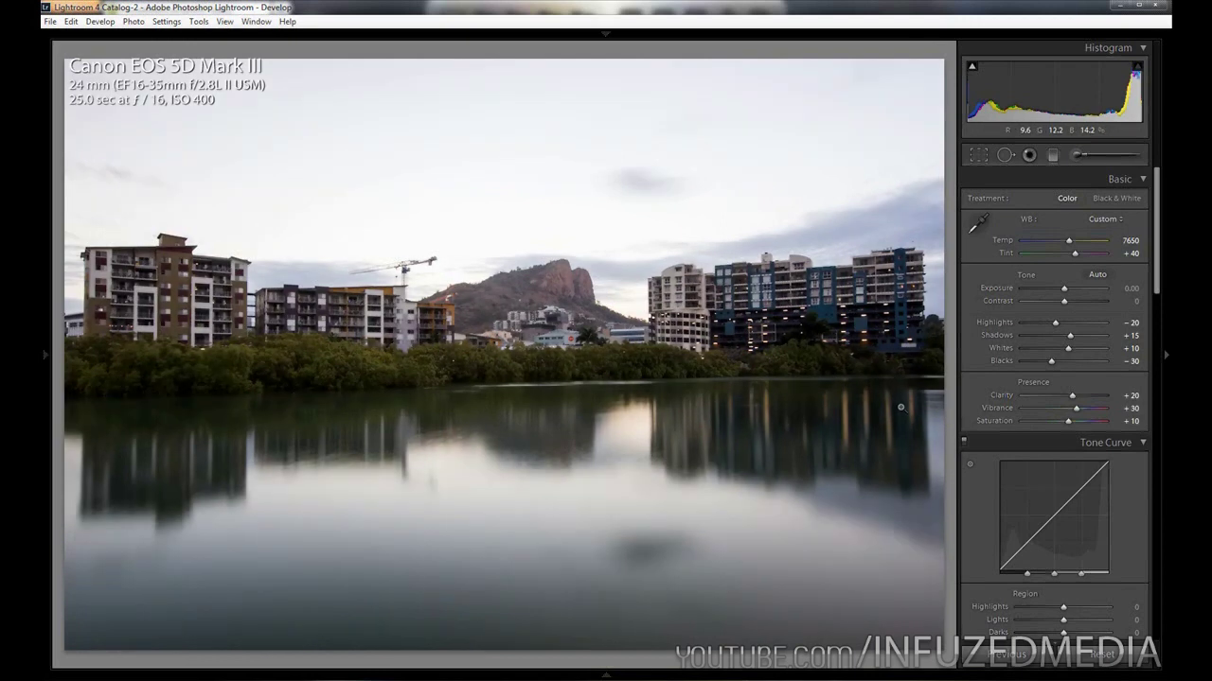
Step: Apply the Medium Contrast point curve in the Tone Curve panel
scroll(1125, 478, "down", 3)
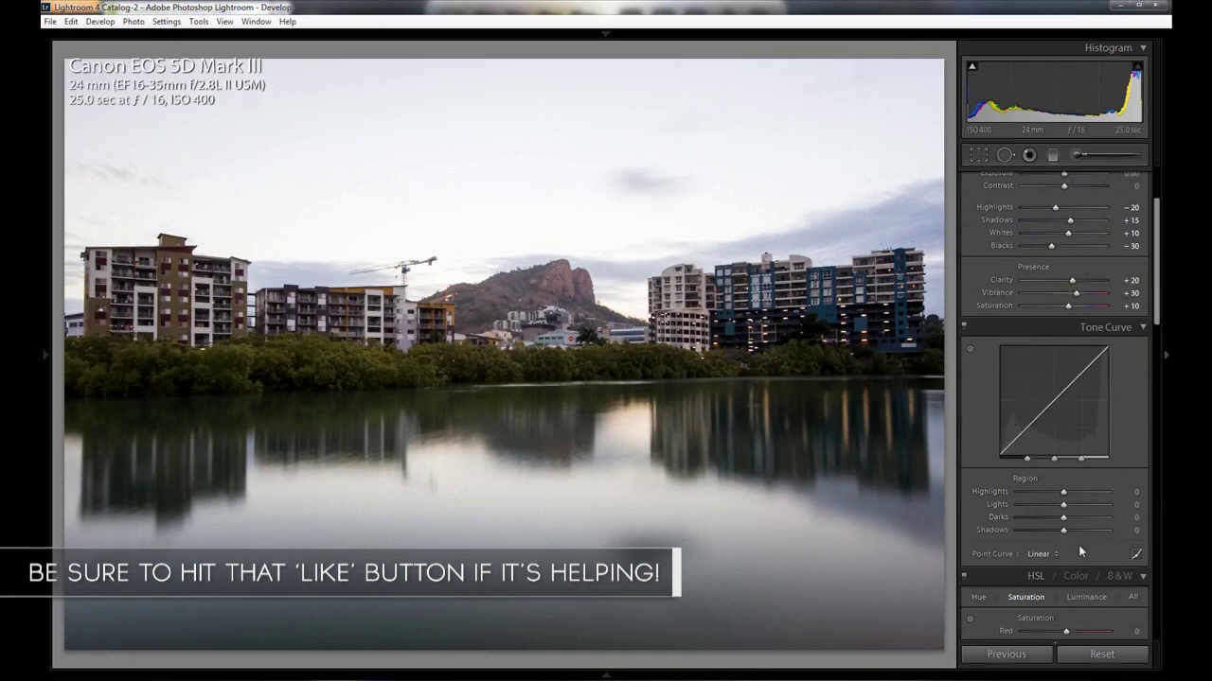
left_click(1040, 554)
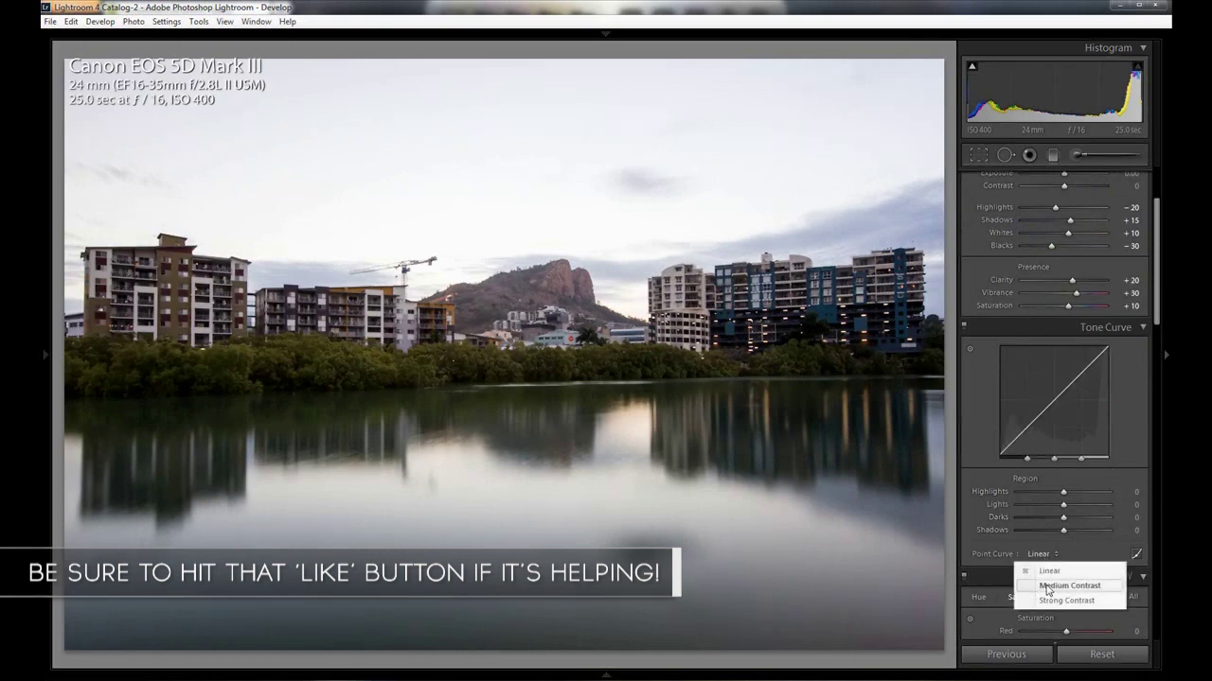
left_click(1051, 586)
scroll(1060, 486, "down", 2)
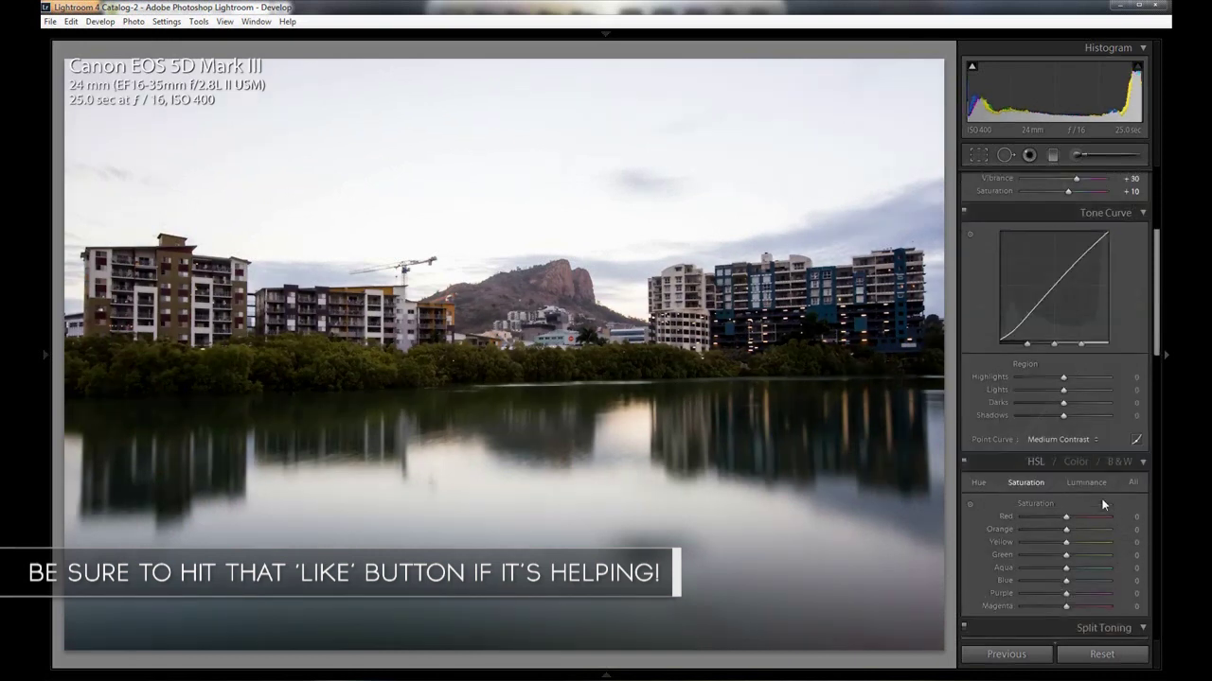
scroll(1089, 451, "down", 2)
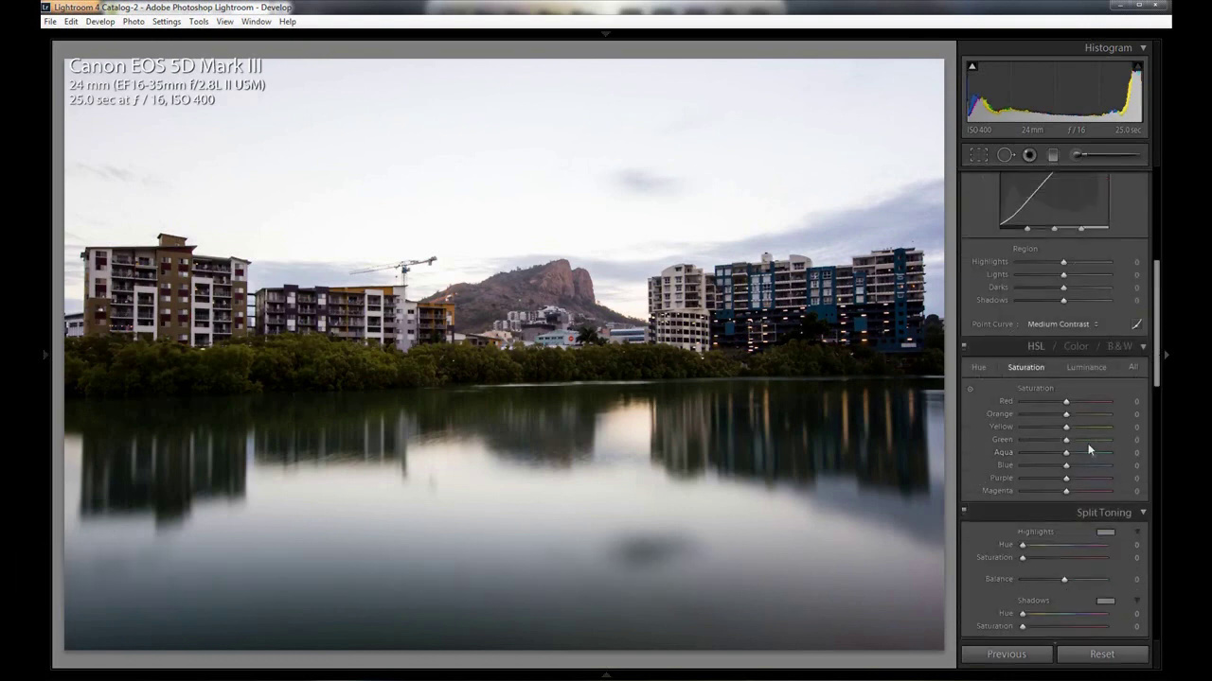
scroll(1049, 390, "down", 4)
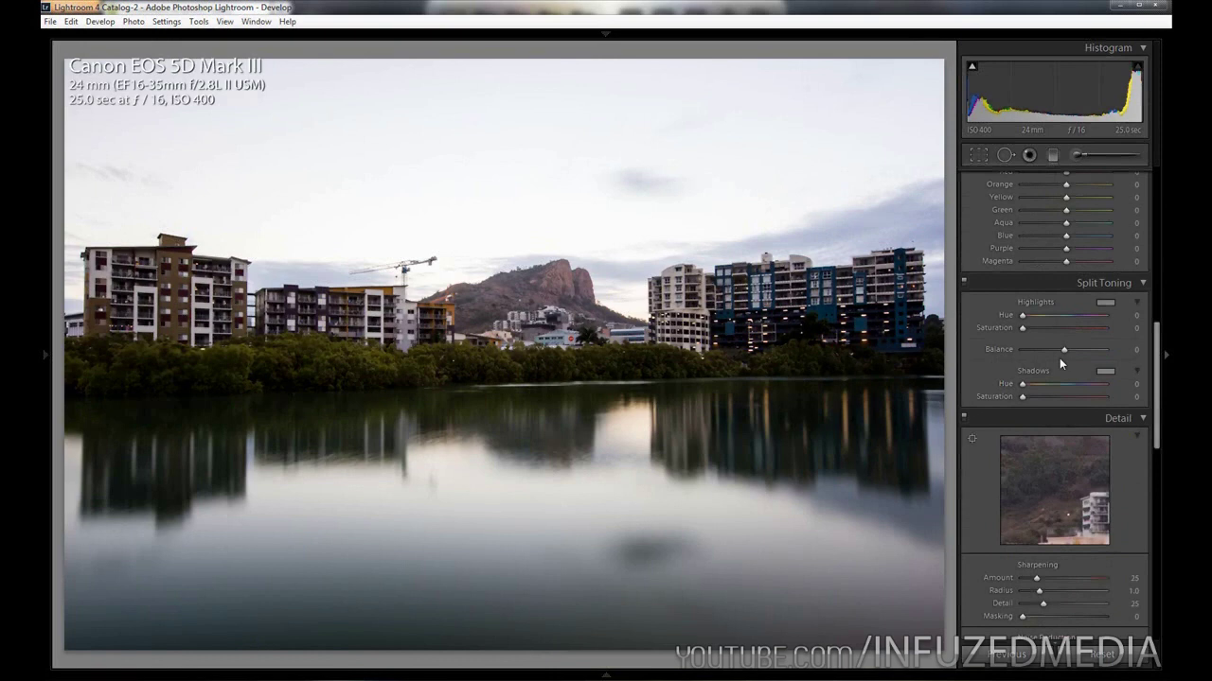
Step: Enter highlights Hue 60, Saturation 30, Balance +40, shadows Hue 265, Saturation 30
left_click(1125, 315)
type("60")
key("Tab")
type("30")
key("Tab")
type("40")
key("Tab")
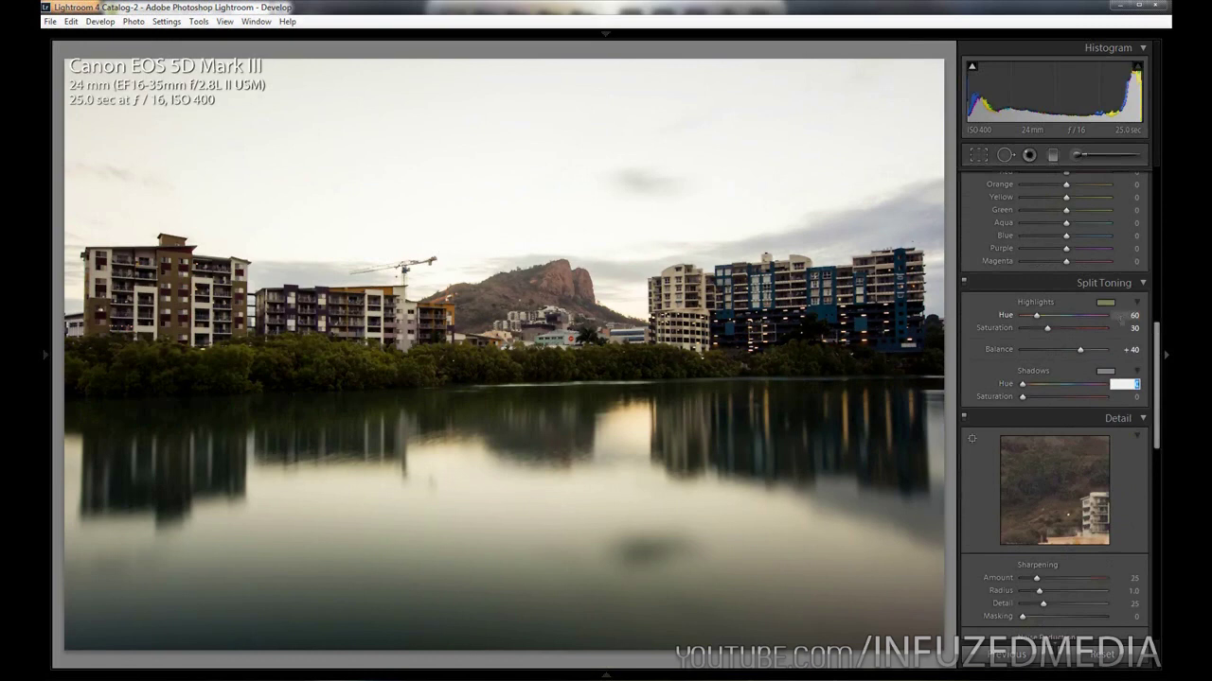
type("265")
key("Tab")
type("30")
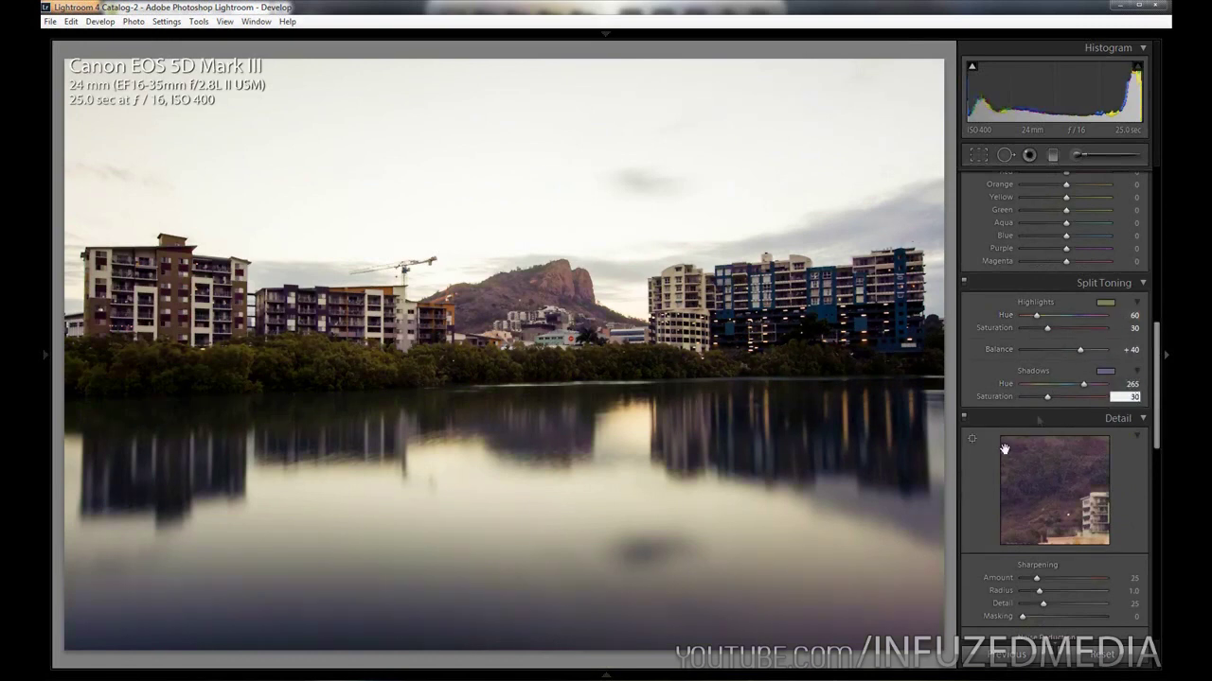
key("Return")
Step: Toggle Split Toning off and on twice to compare the effect
left_click(965, 283)
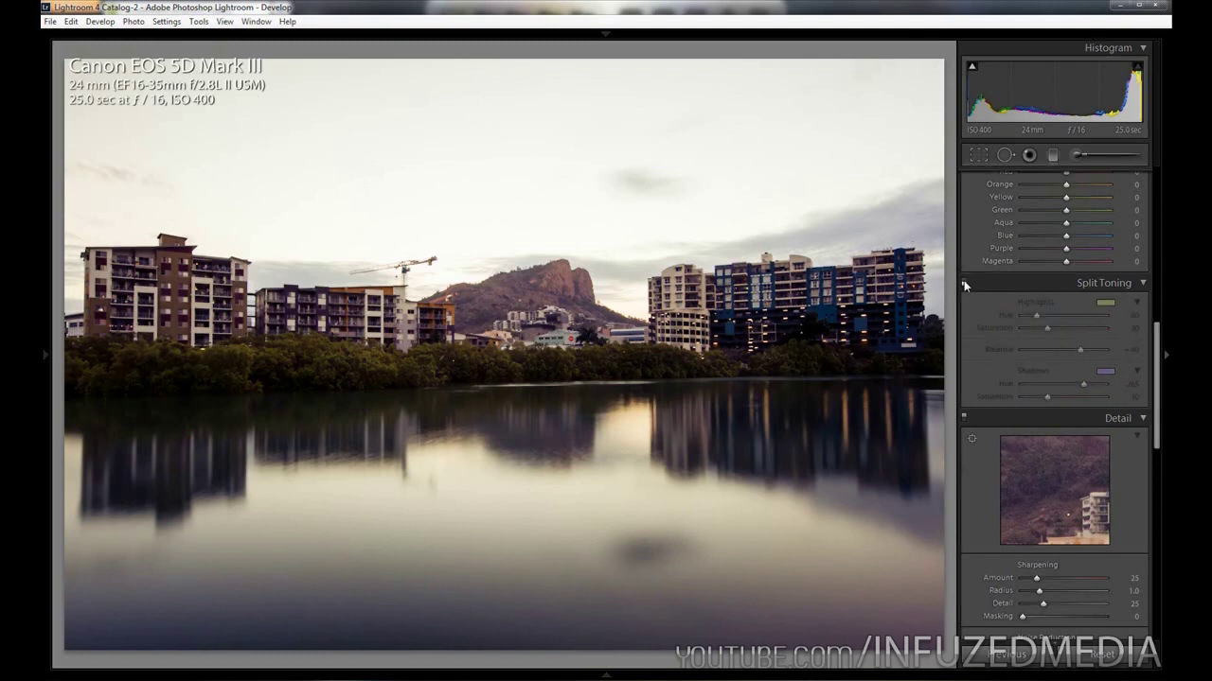
left_click(964, 283)
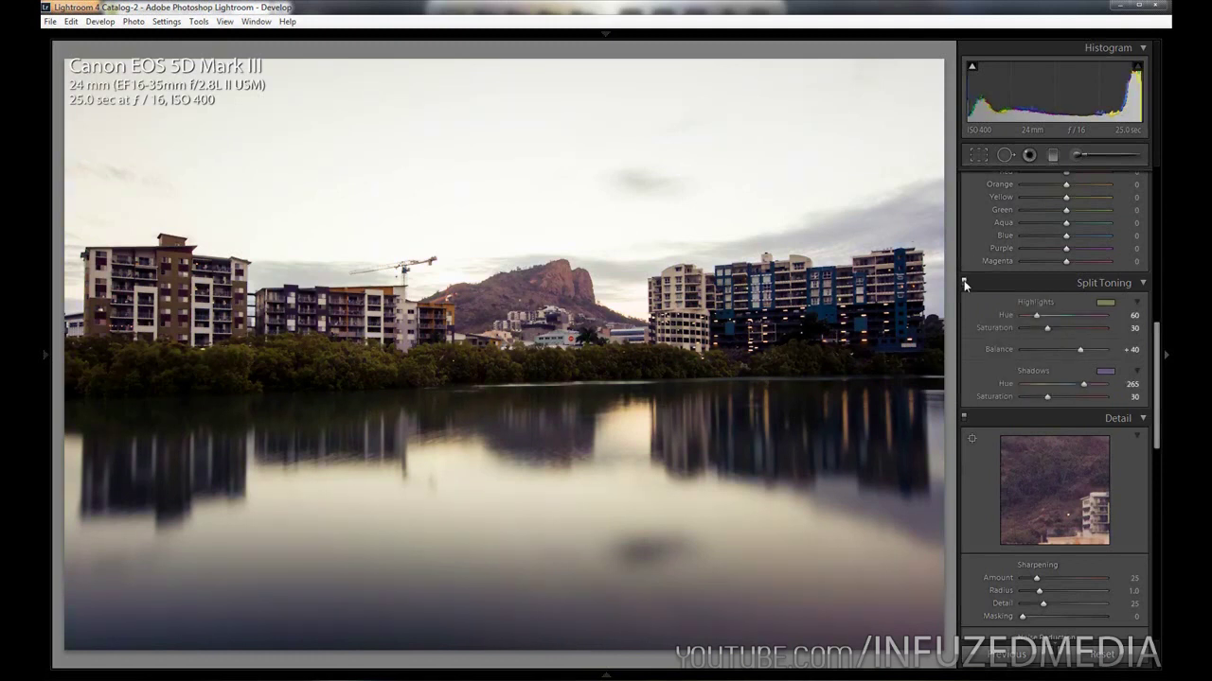
left_click(964, 281)
left_click(964, 282)
Step: Set Sharpening Amount 70, Radius 1.5, Detail 10, Masking 30, and Luminance noise reduction 30
scroll(1113, 458, "down", 2)
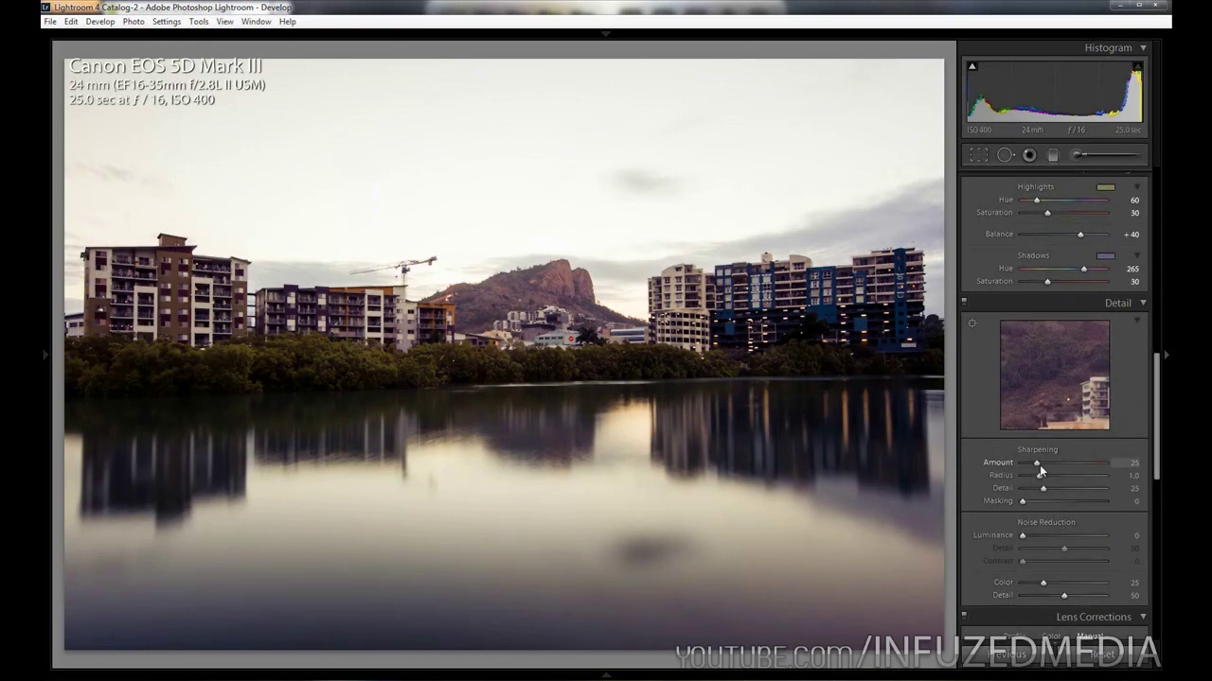
left_click(1124, 463)
type("70")
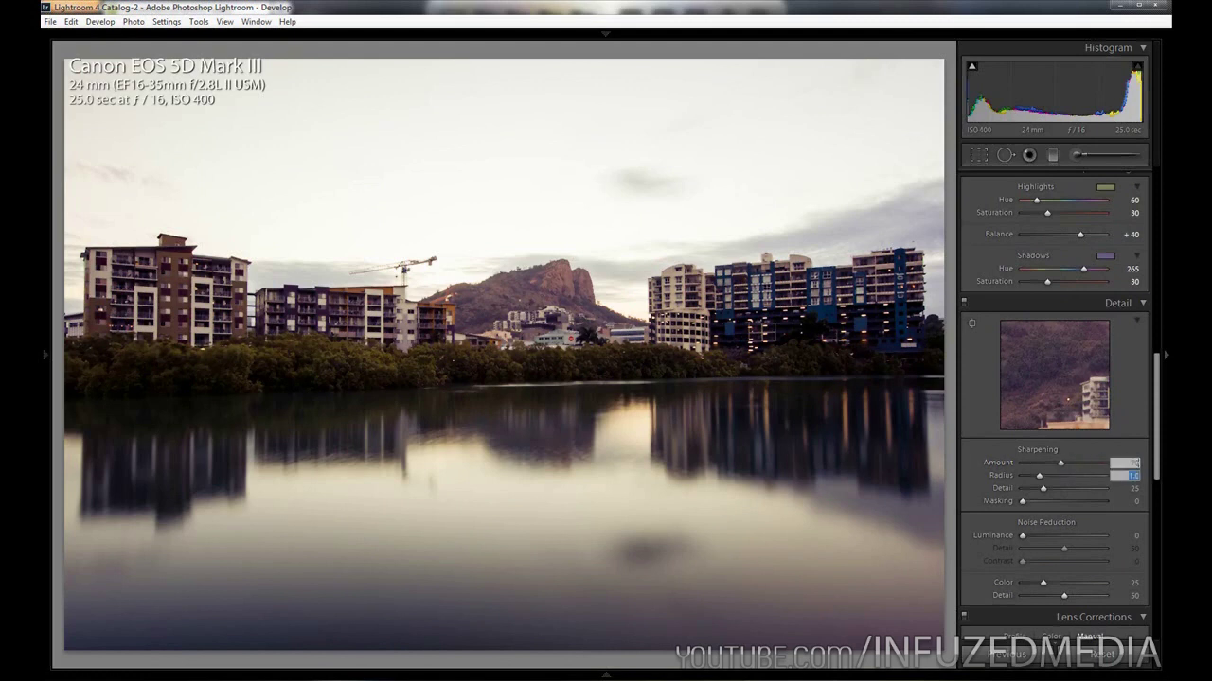
key("Tab")
type("1.6")
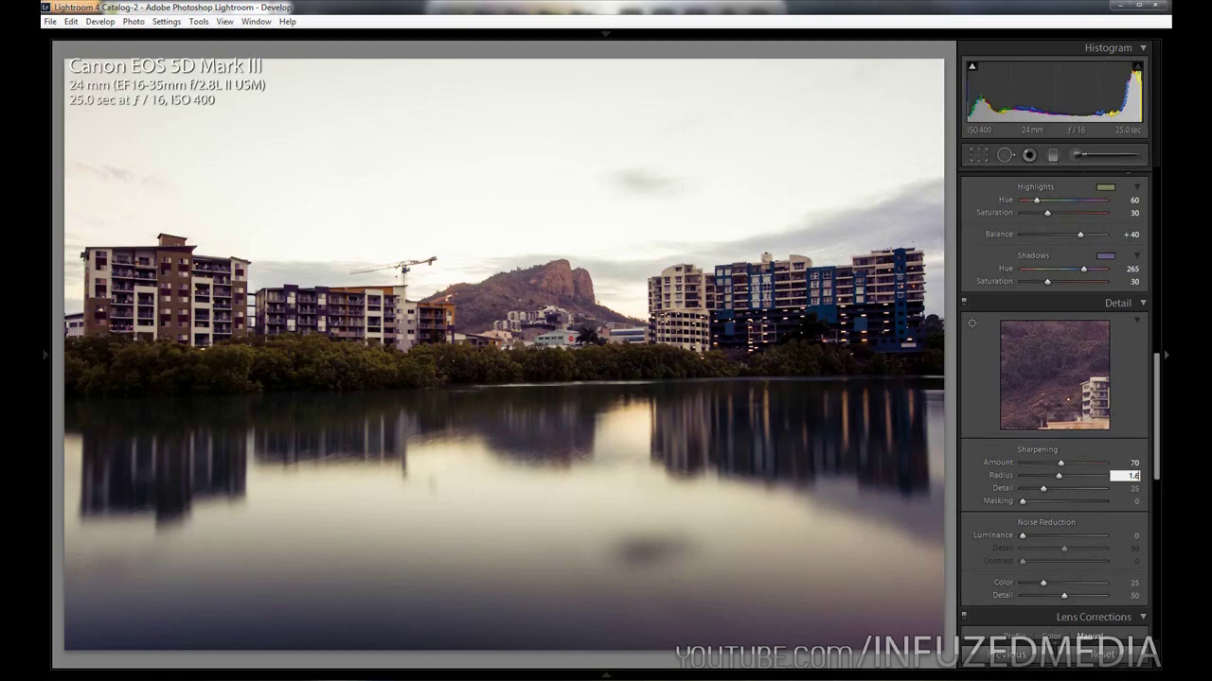
key("BackSpace")
type("5")
key("Tab")
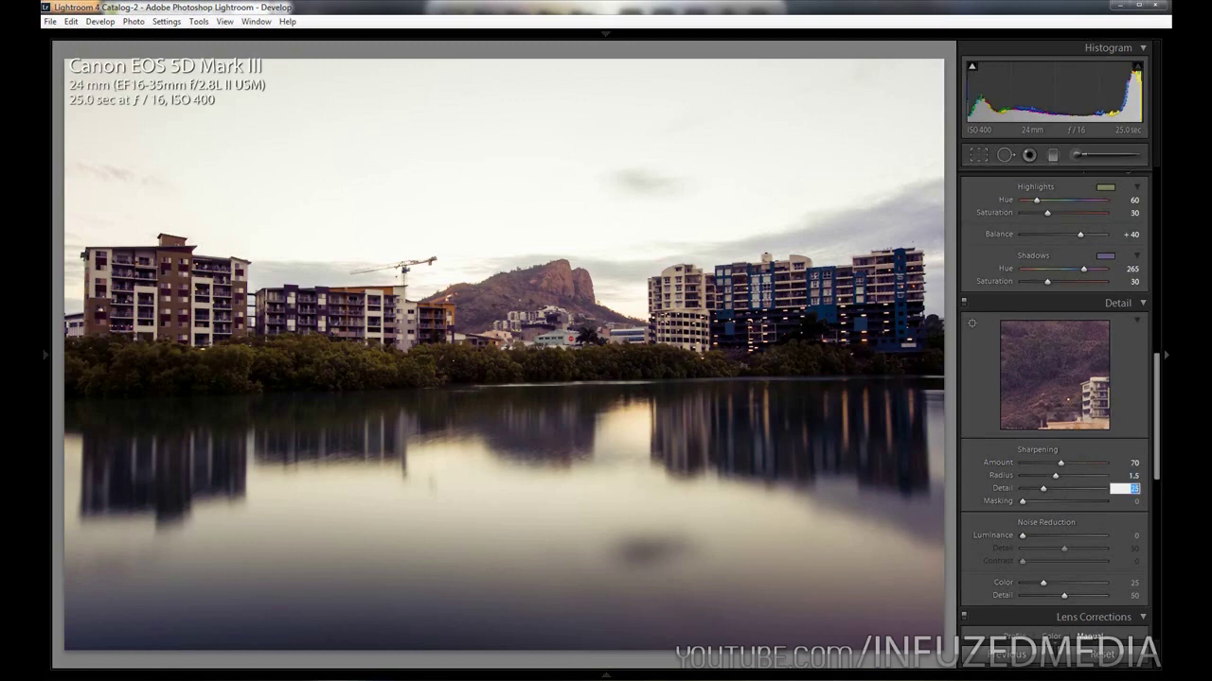
type("10")
key("Tab")
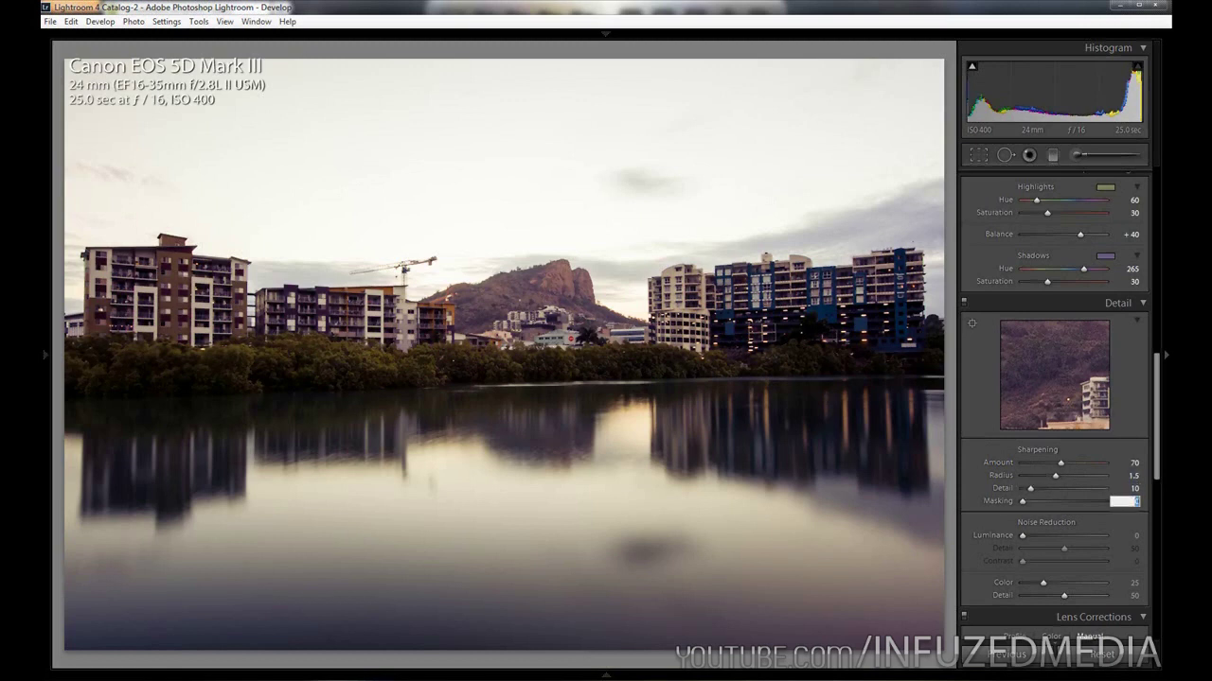
type("30")
left_click(1025, 533)
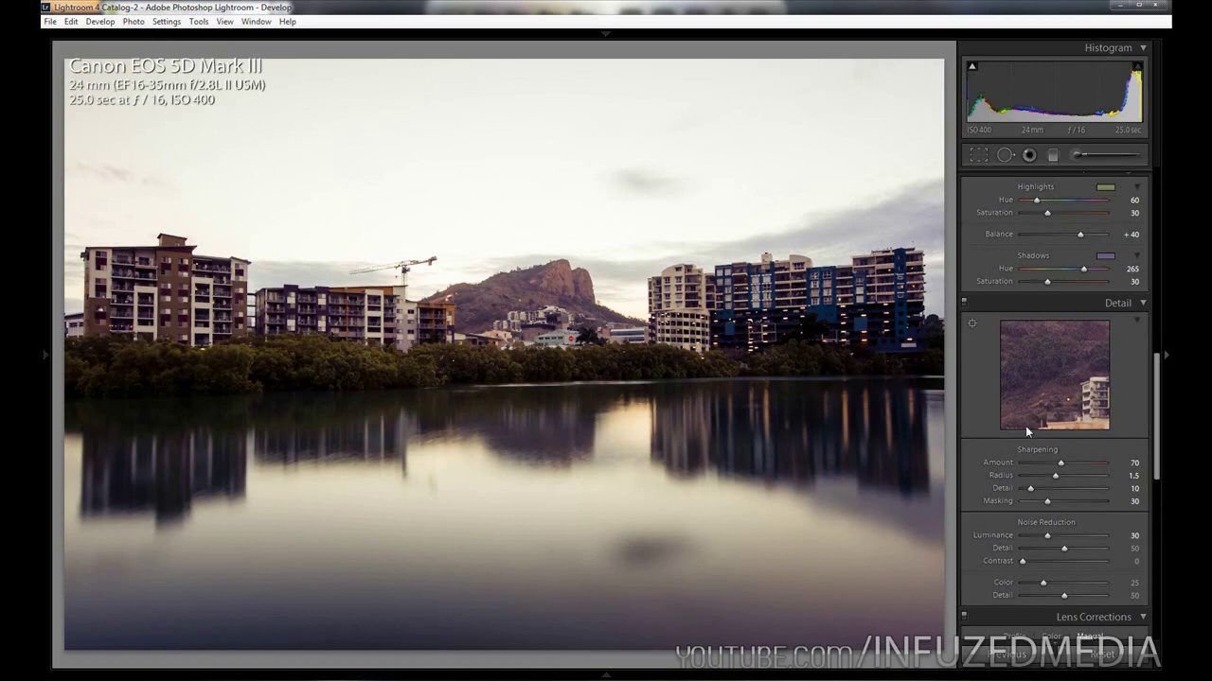
scroll(1025, 426, "down", 5)
Step: Darken the corners with manual lens vignetting −15 and midpoint 10
scroll(1027, 379, "up", 3)
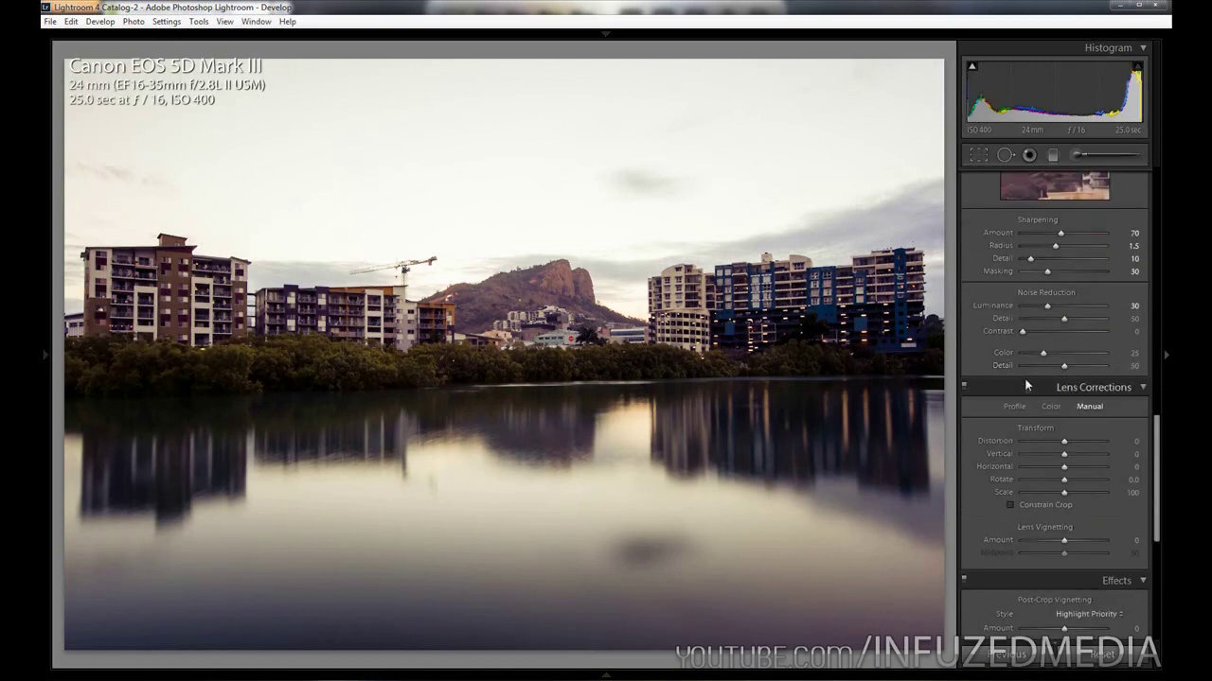
left_click(1014, 407)
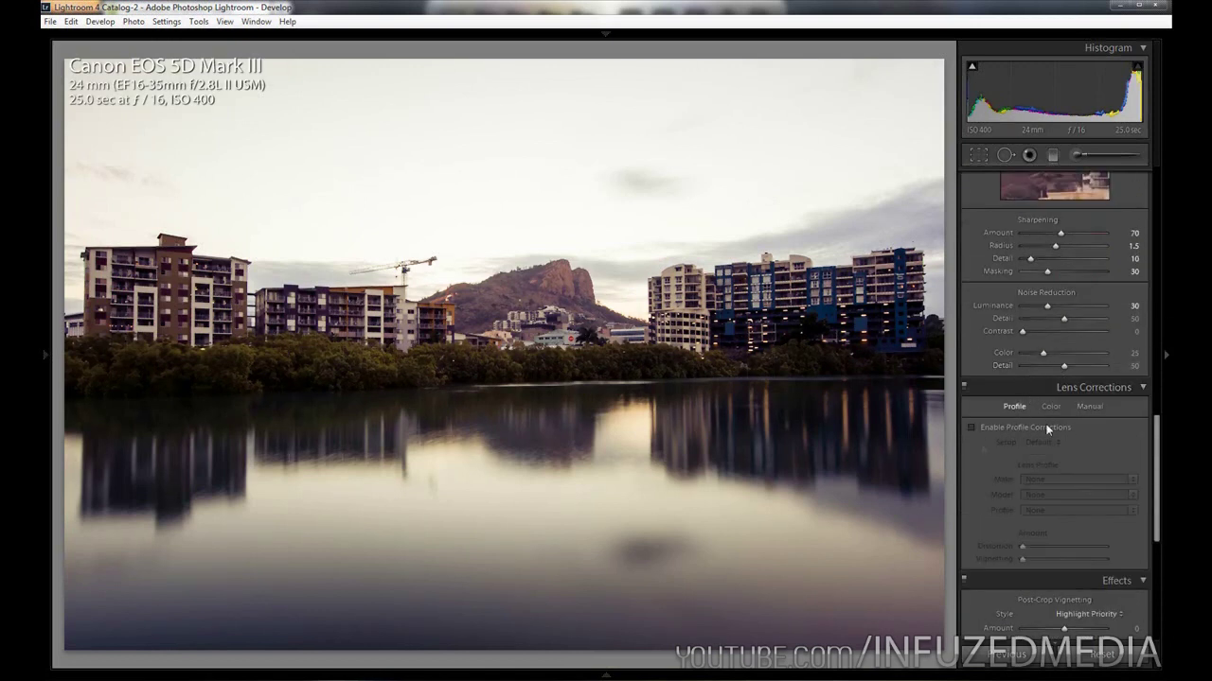
left_click(1090, 406)
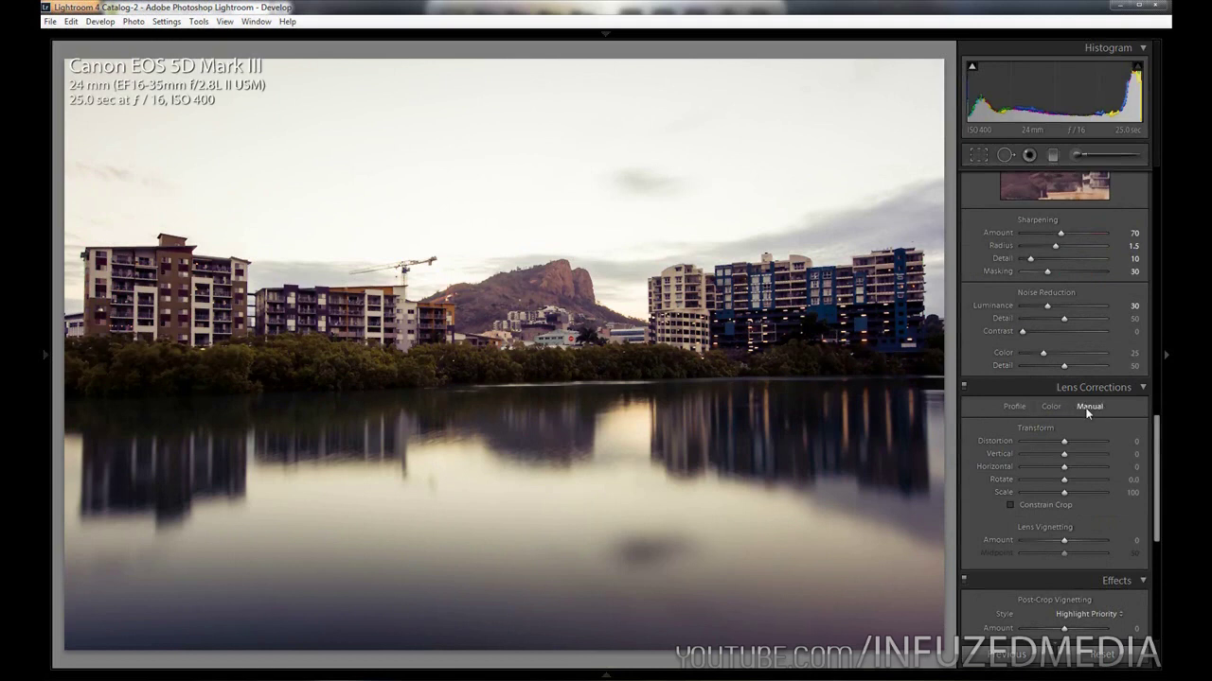
left_click_drag(1064, 540, 1061, 541)
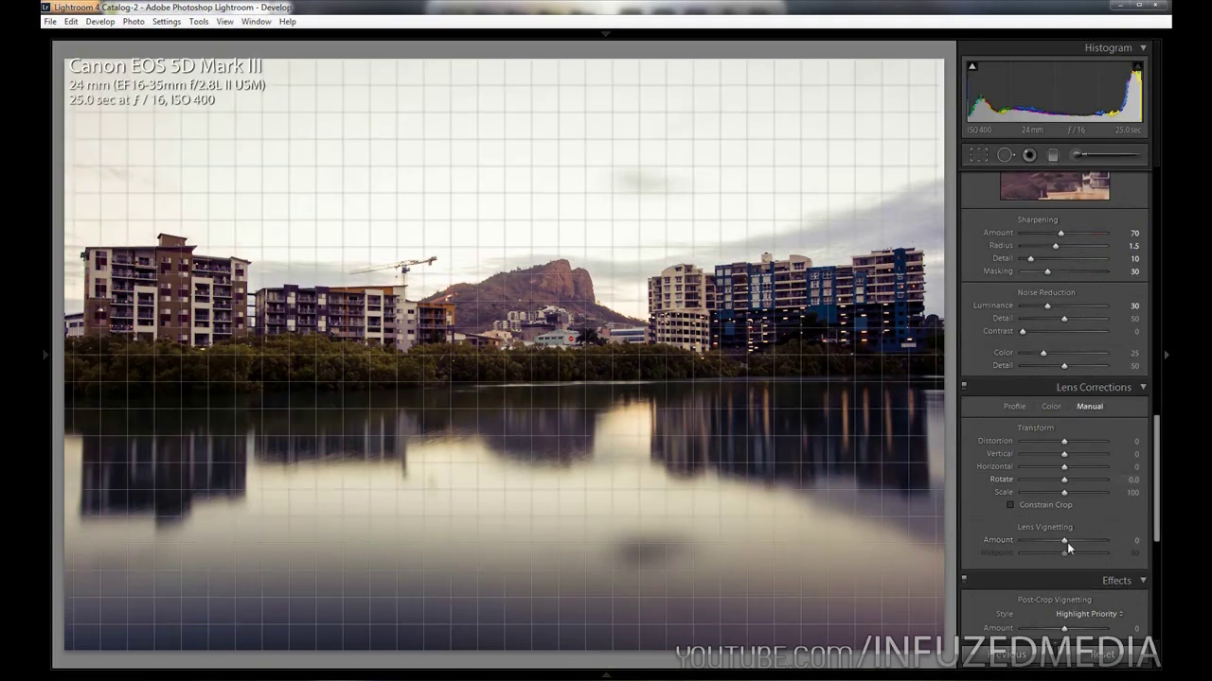
key("Down")
key("Down")
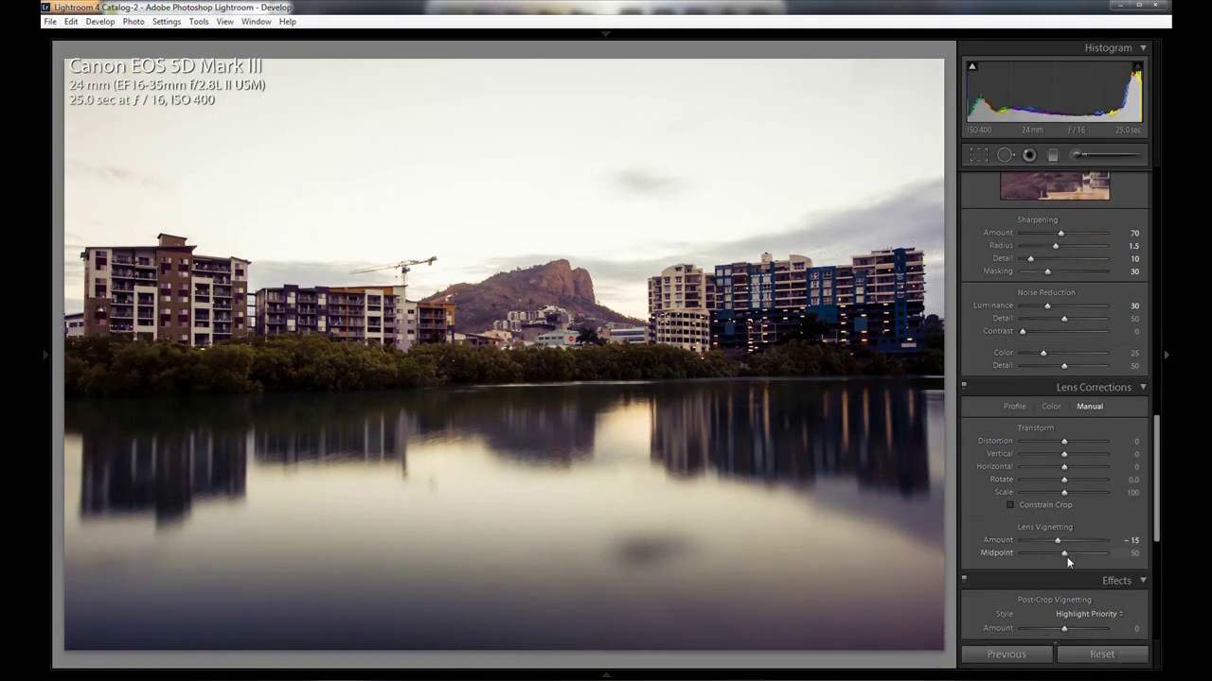
key("Down")
key("Down")
key("Down")
key("Down")
key("Down")
key("Down")
key("Down")
key("Down")
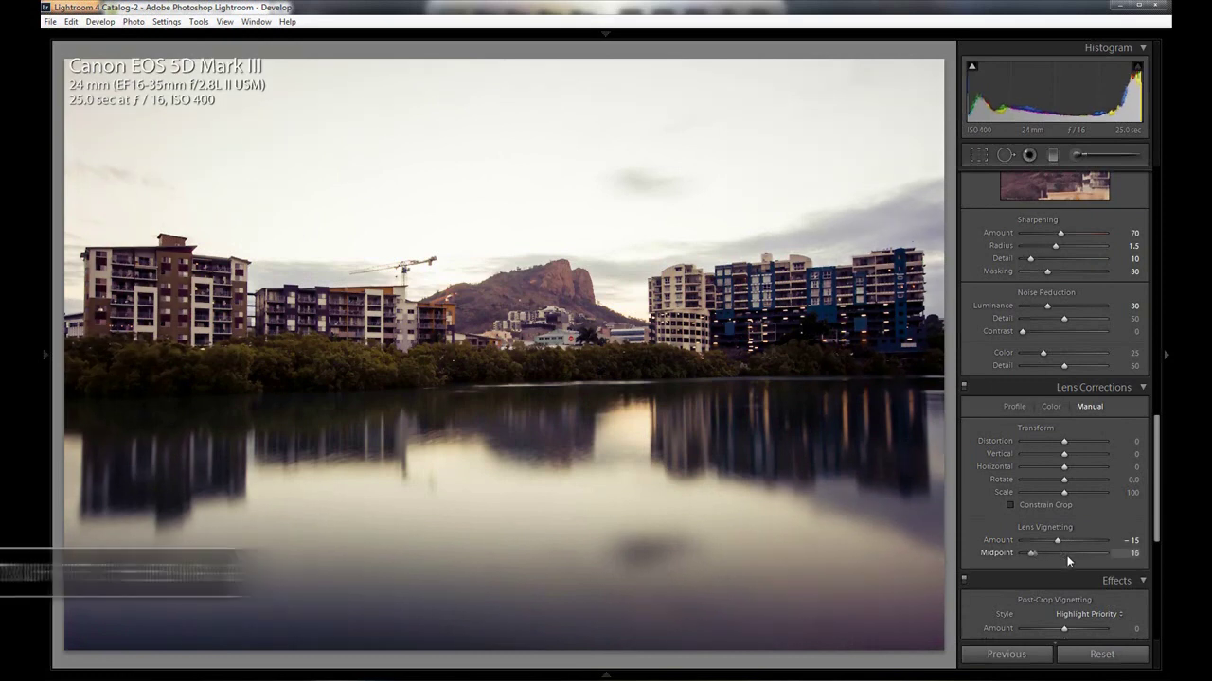
Step: Add a post-crop vignette: Amount −20, Midpoint 0, Roundness −75, Feather 80, Highlights 50
scroll(1068, 561, "down", 3)
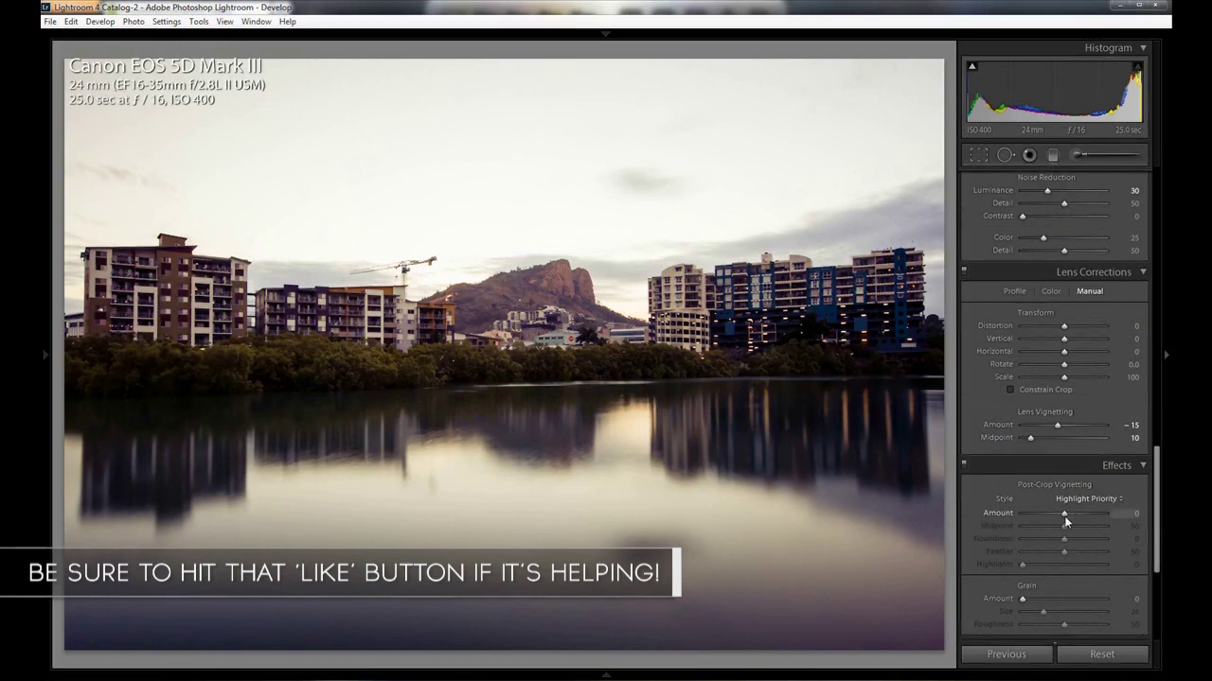
left_click_drag(1064, 517, 1056, 517)
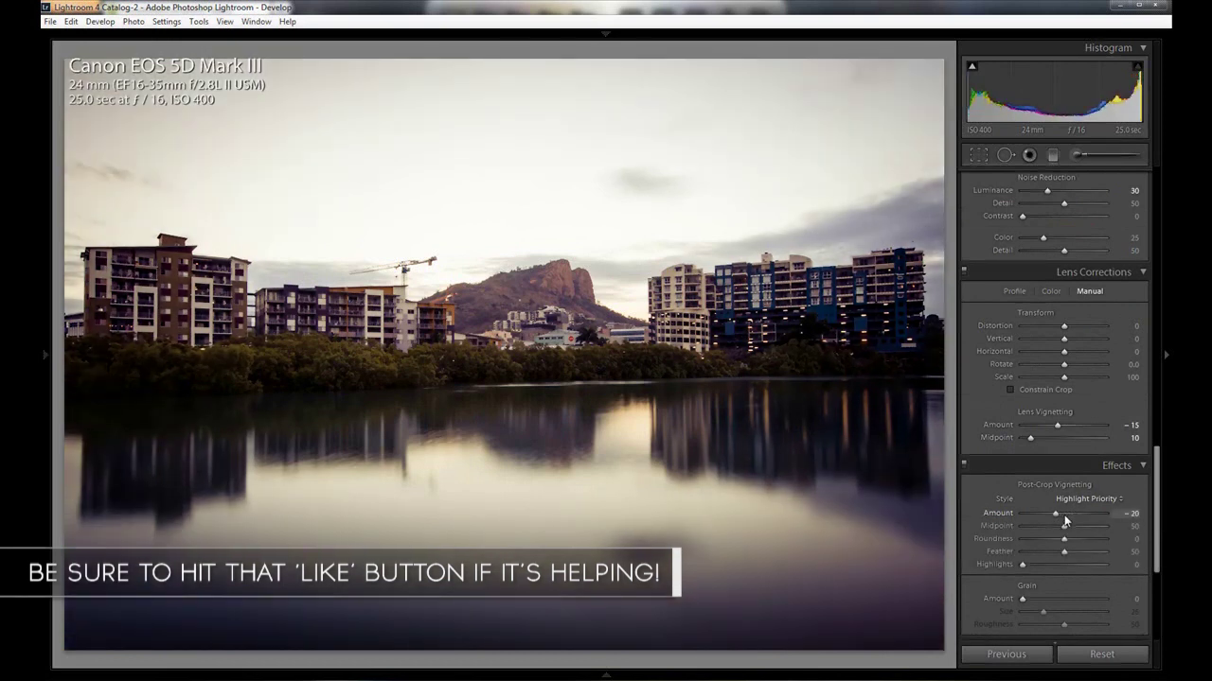
left_click(1125, 526)
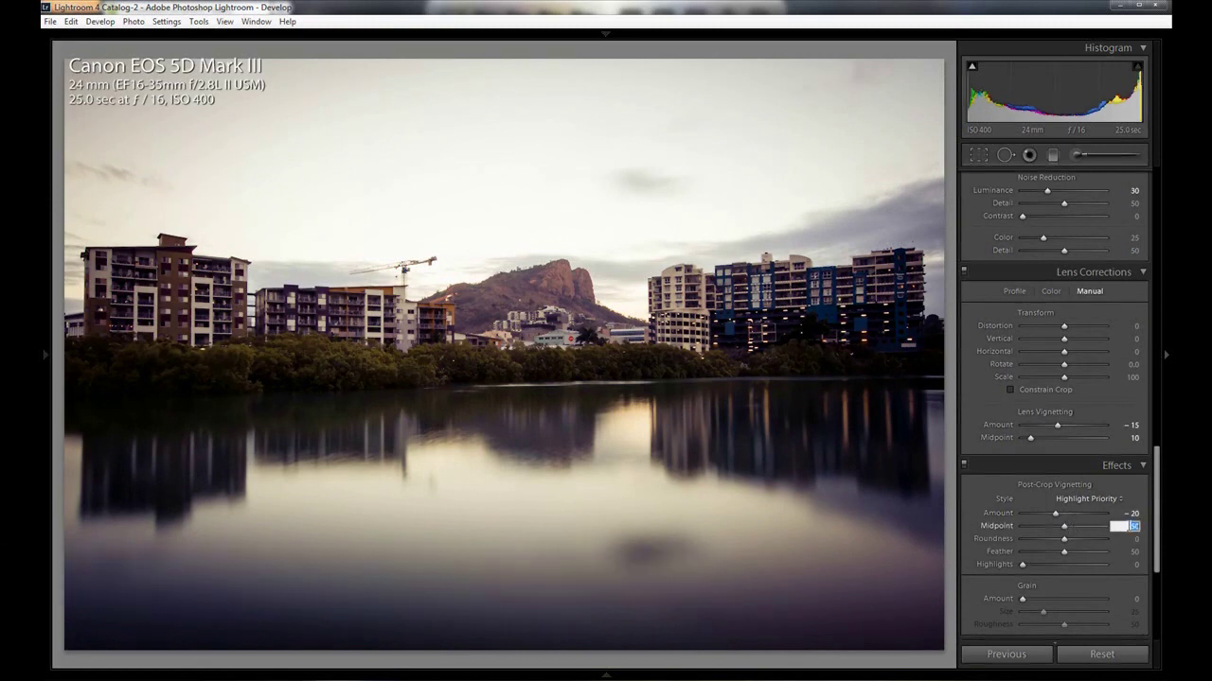
type("0")
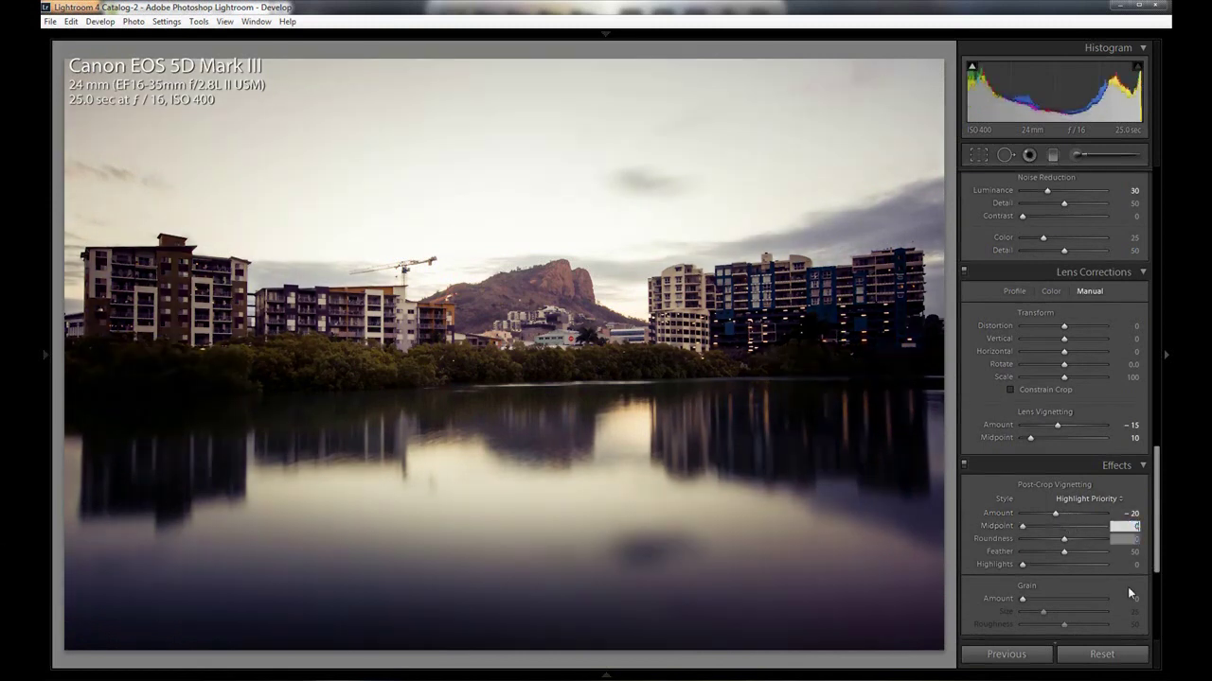
key("Tab")
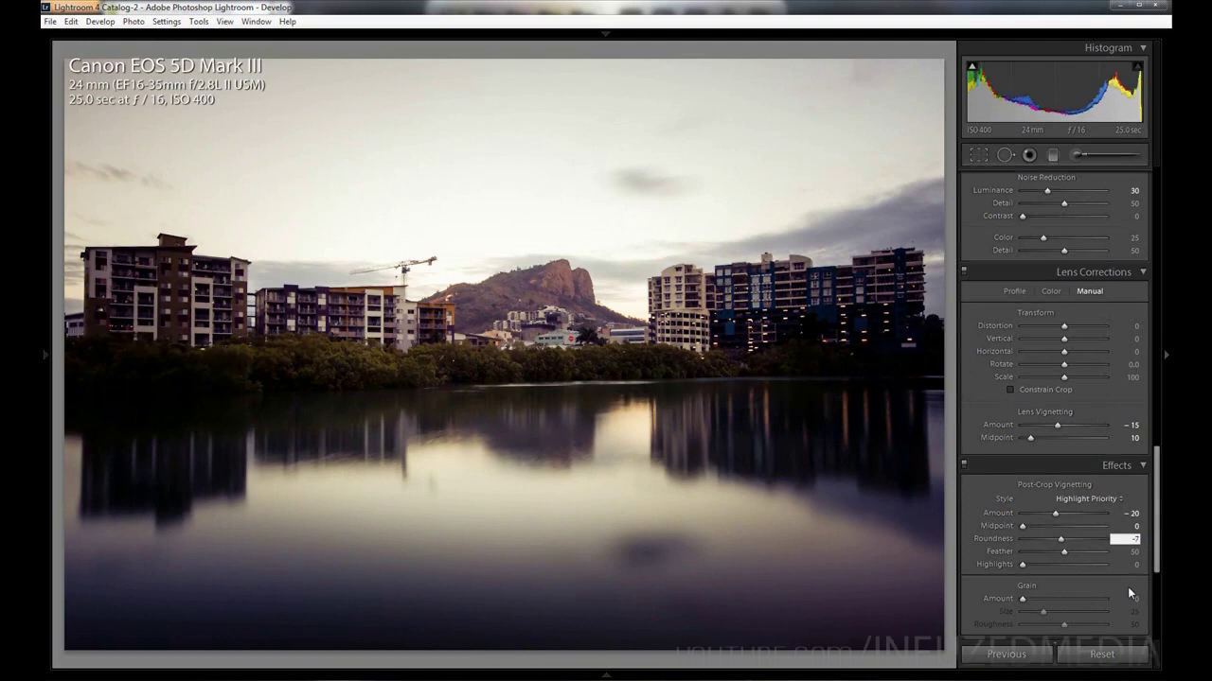
type("-75")
key("Tab")
type("80")
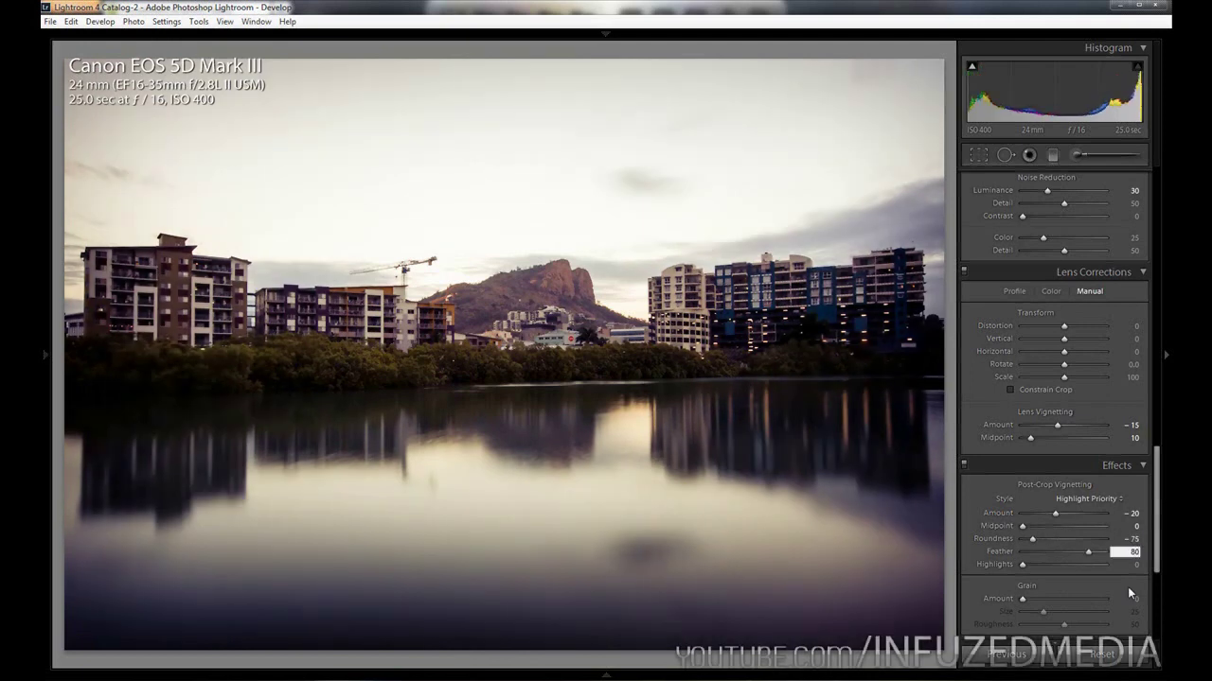
key("Tab")
type("50")
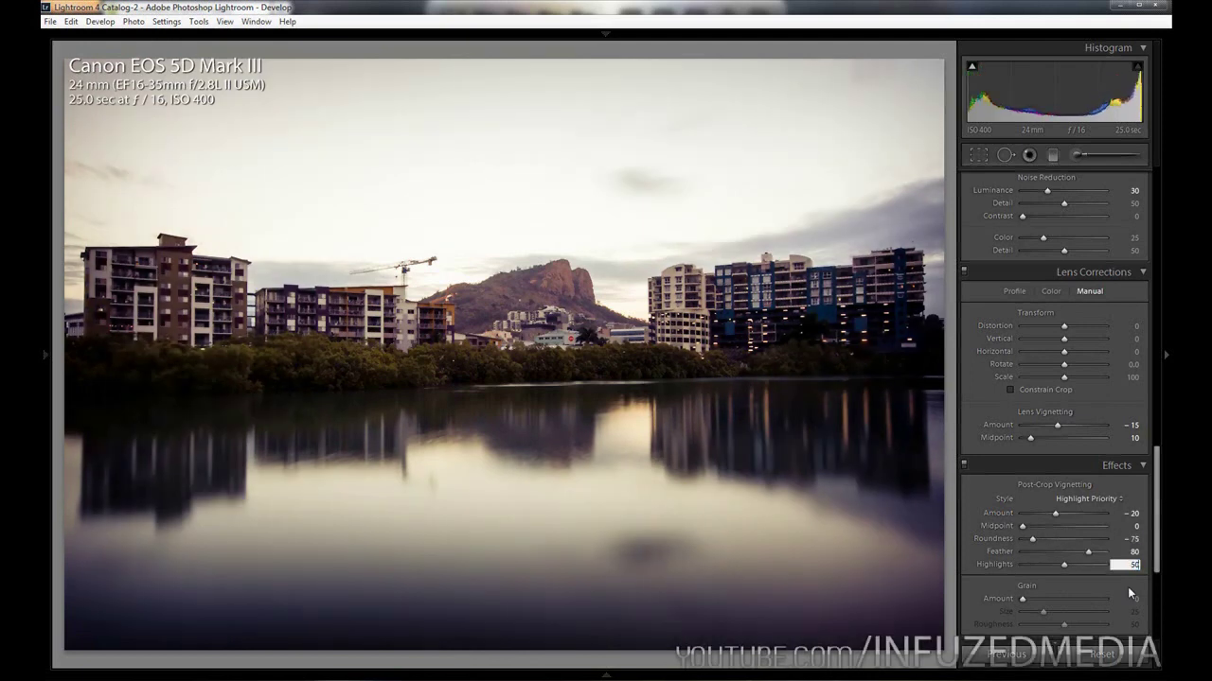
key("Return")
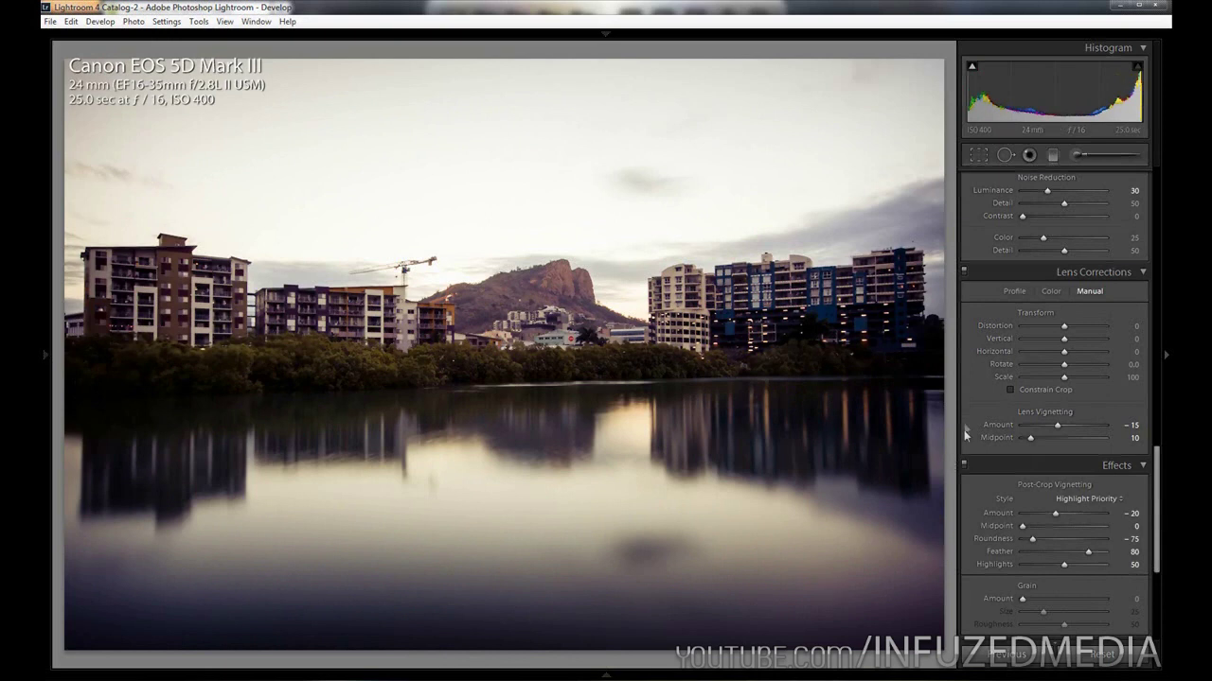
left_click(965, 272)
Step: Turn Lens Corrections back on and return to the top of the panels
left_click(966, 274)
scroll(981, 385, "up", 10)
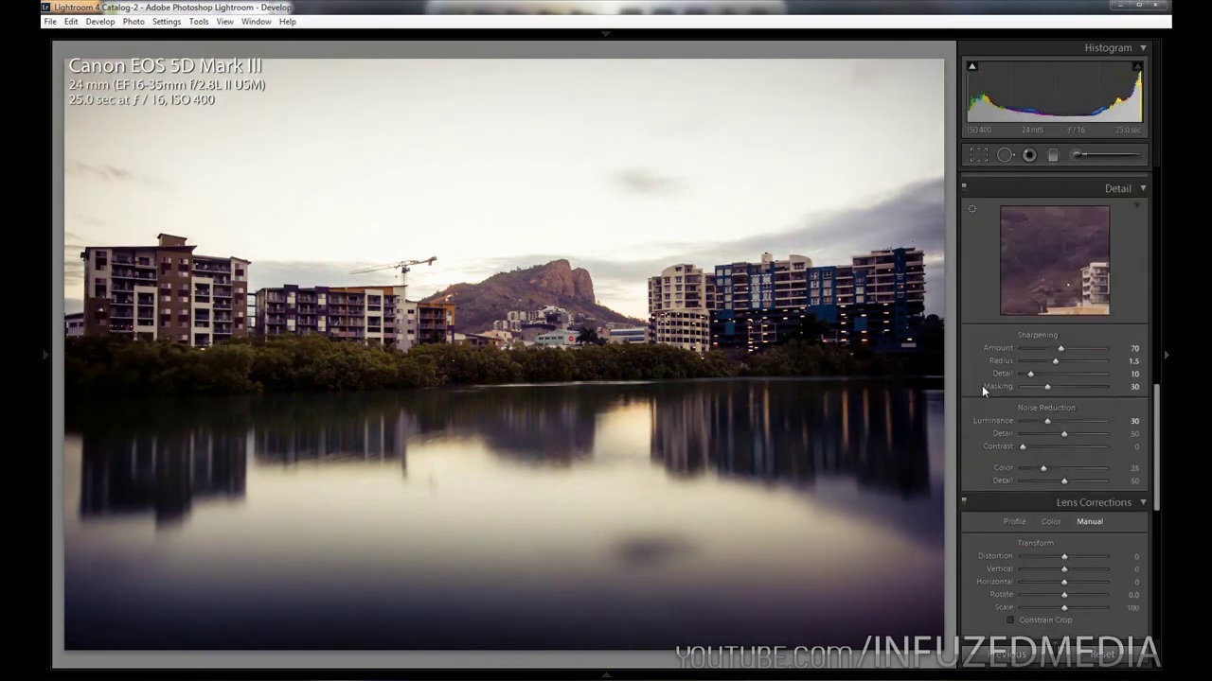
scroll(1004, 443, "up", 3)
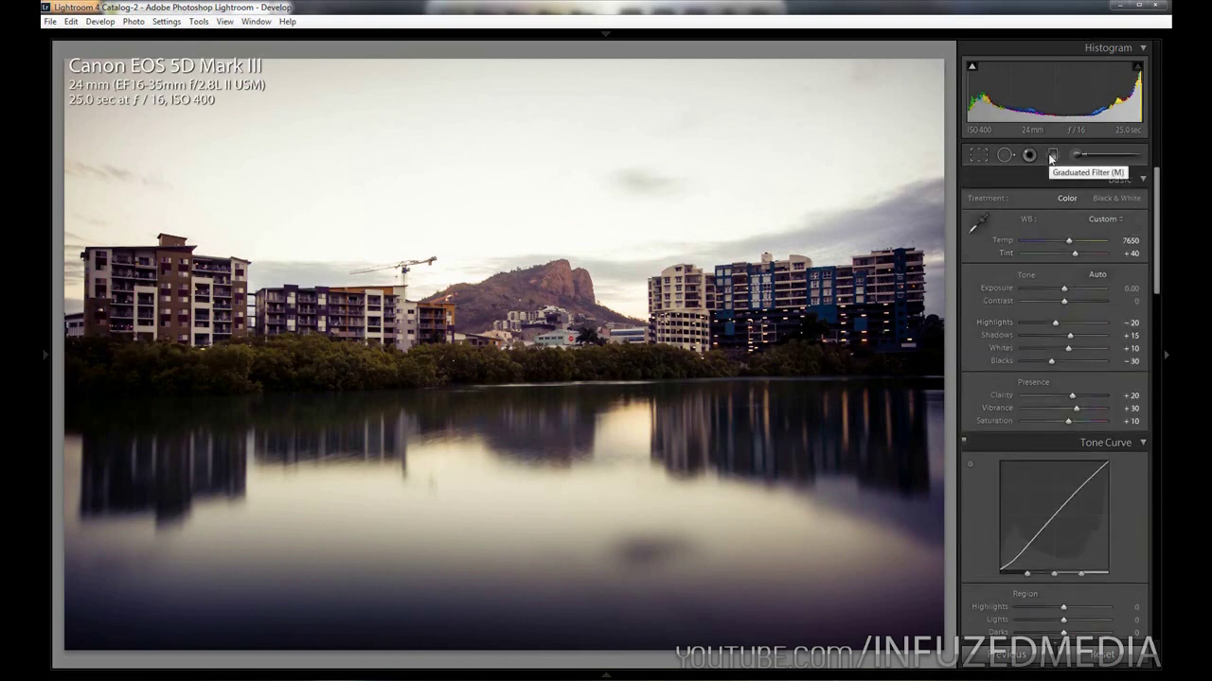
Step: Reset the Graduated Filter effects, then set Exposure −2.50, Tint 17, Clarity 10, Saturation 35
left_click(1050, 158)
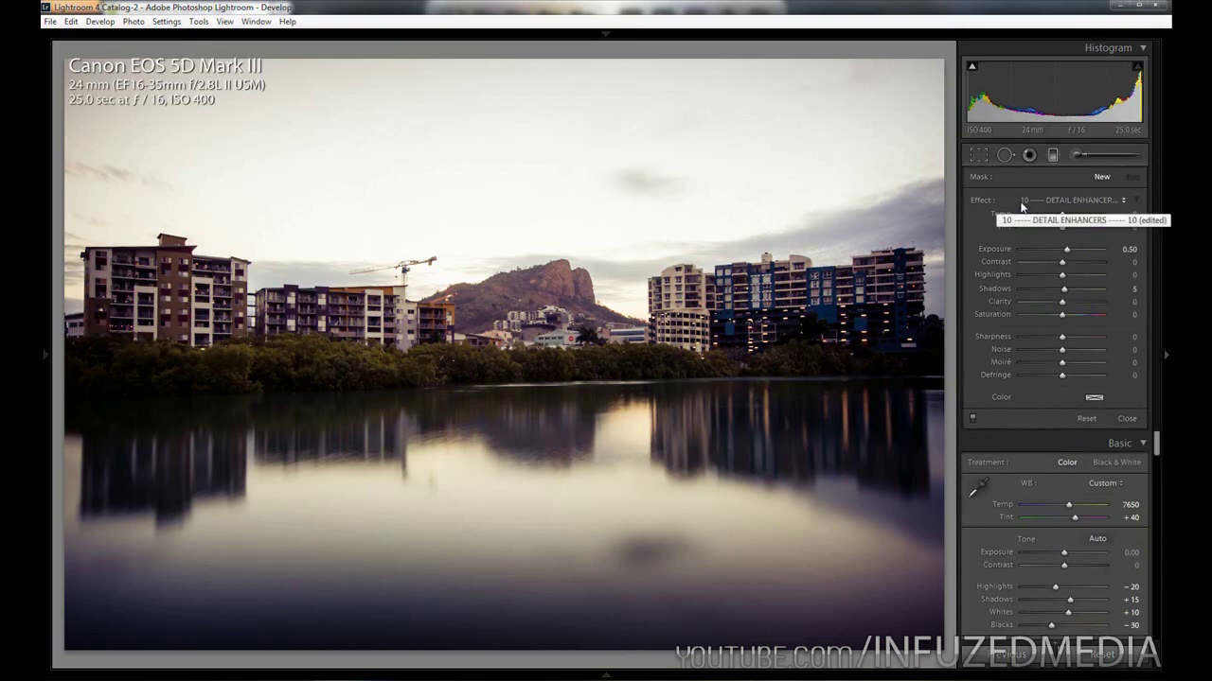
key("alt")
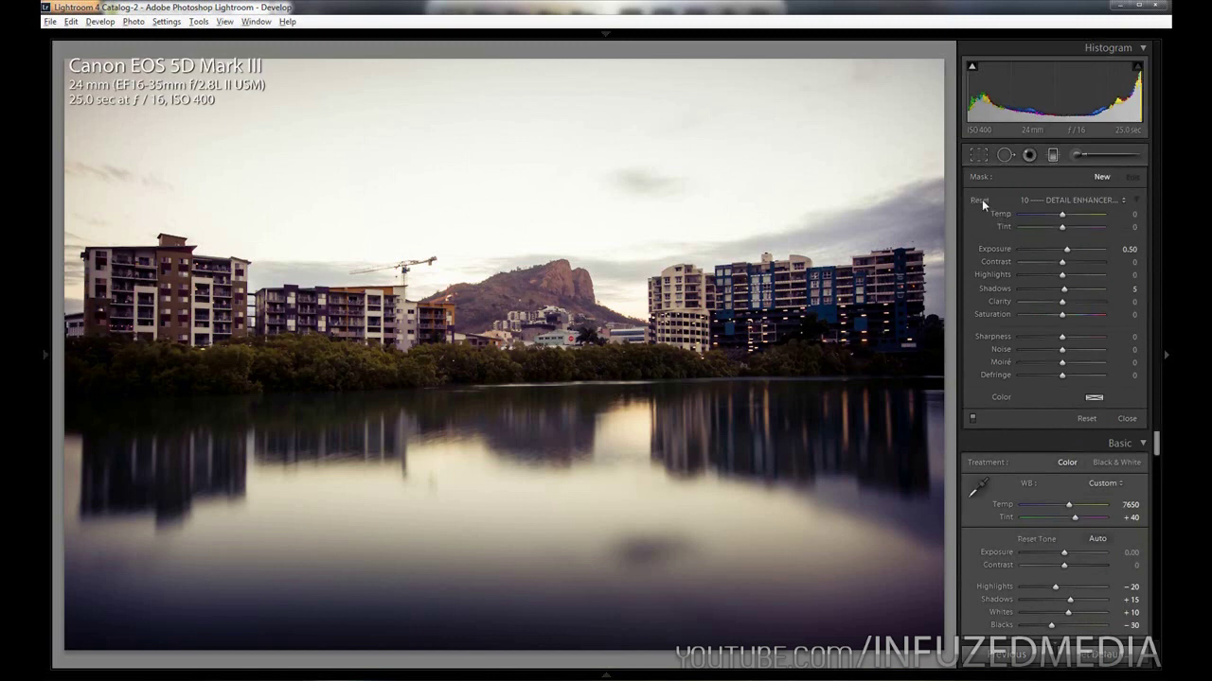
left_click(977, 202, "alt")
key("Down")
key("Down")
key("Down")
key("Down")
key("Down")
key("Down")
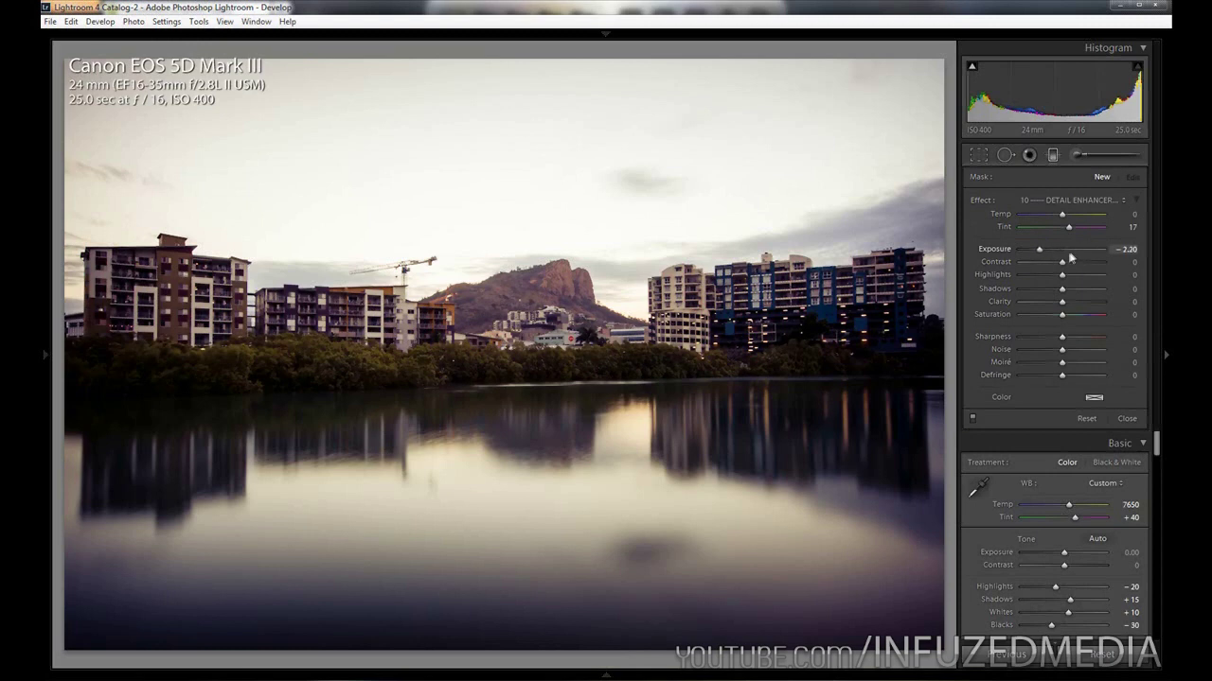
key("Down")
key("Down")
key("Up")
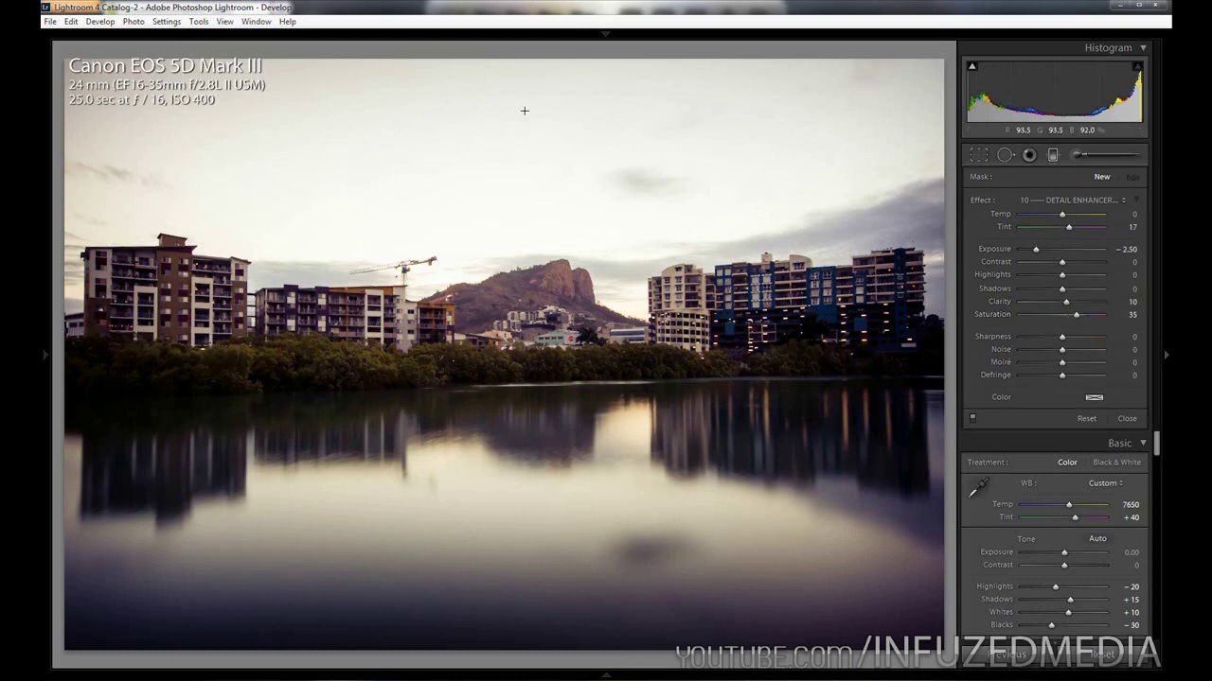
Step: Draw the graduated filter down from the top of the sky, lower it slightly, restore it
left_click_drag(523, 160, 520, 276)
left_click_drag(522, 193, 523, 215)
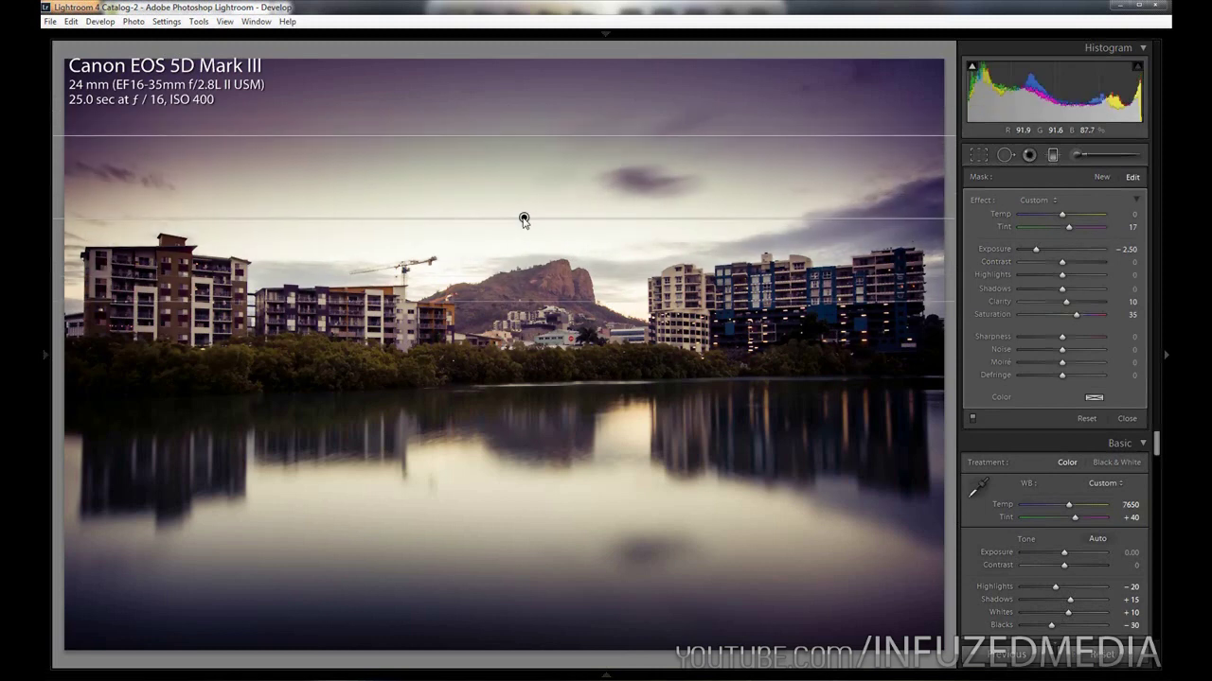
key("Return")
key("ctrl+z")
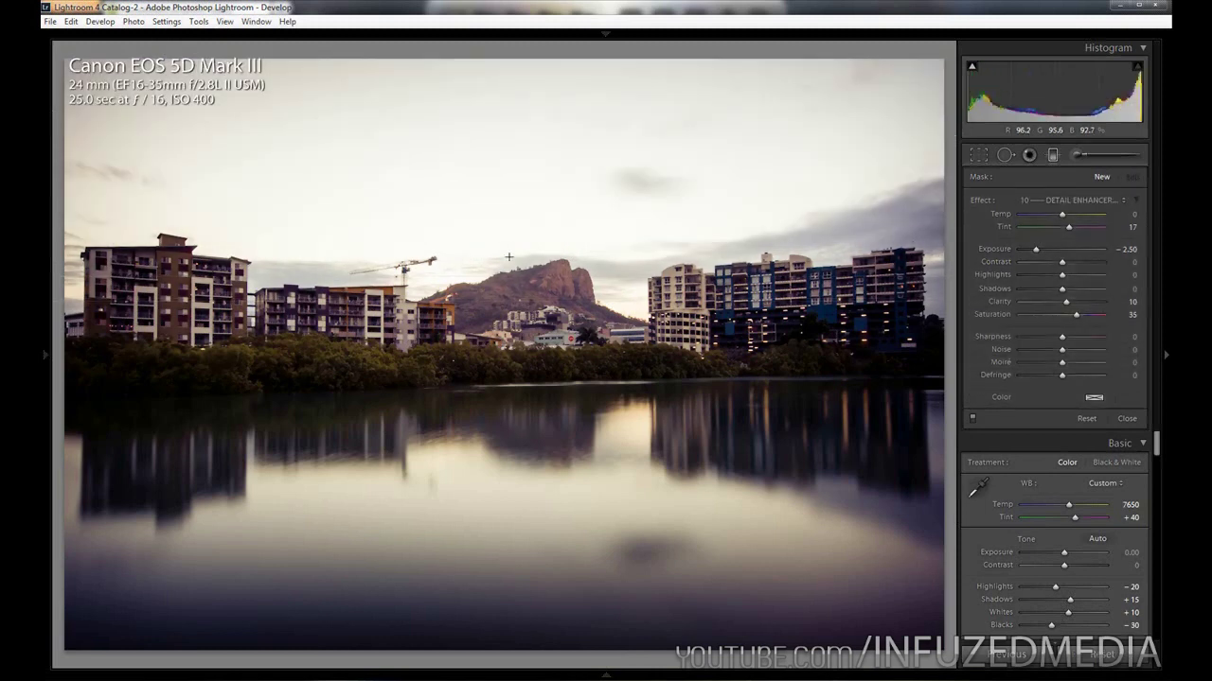
key("ctrl+z")
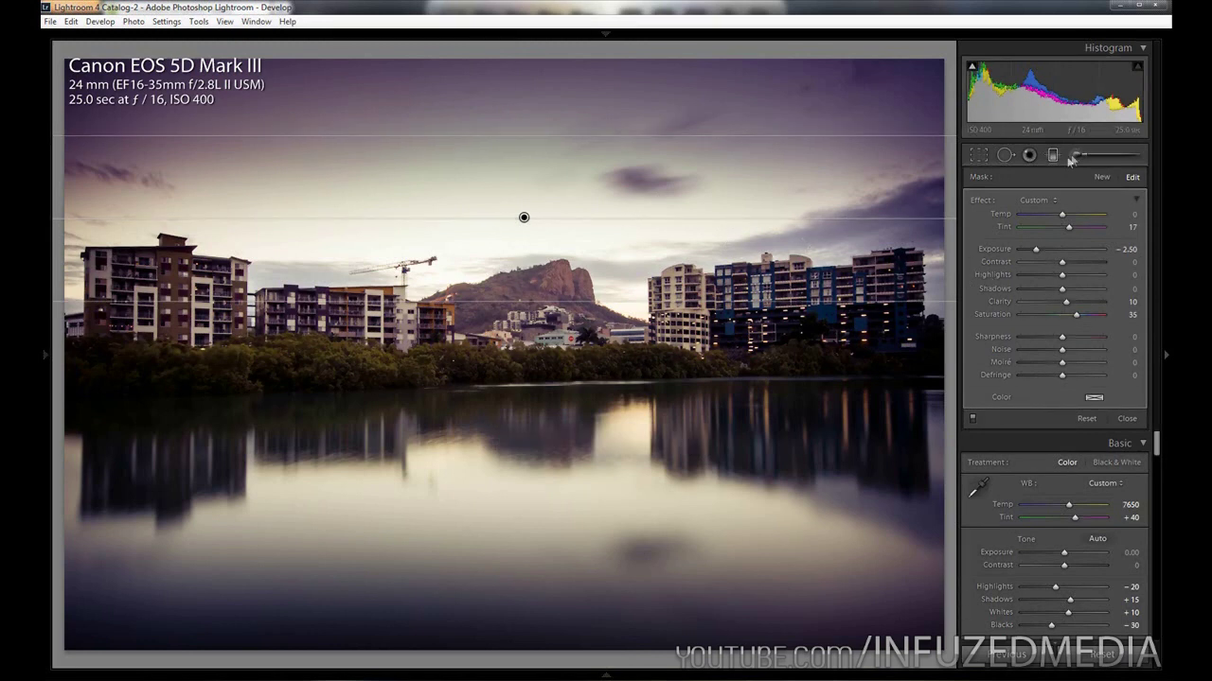
Step: Paint an Adjustment Brush stroke at Exposure 0.50, Shadows 5 over the left treeline
left_click(1101, 176)
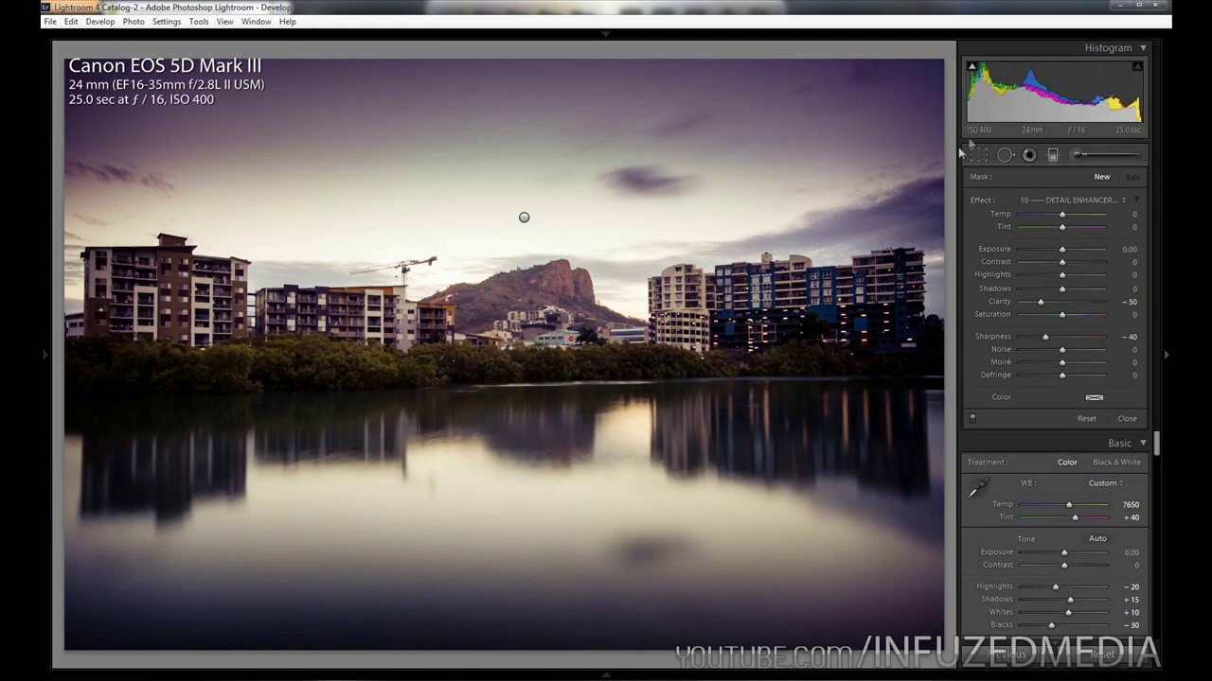
left_click(1076, 155)
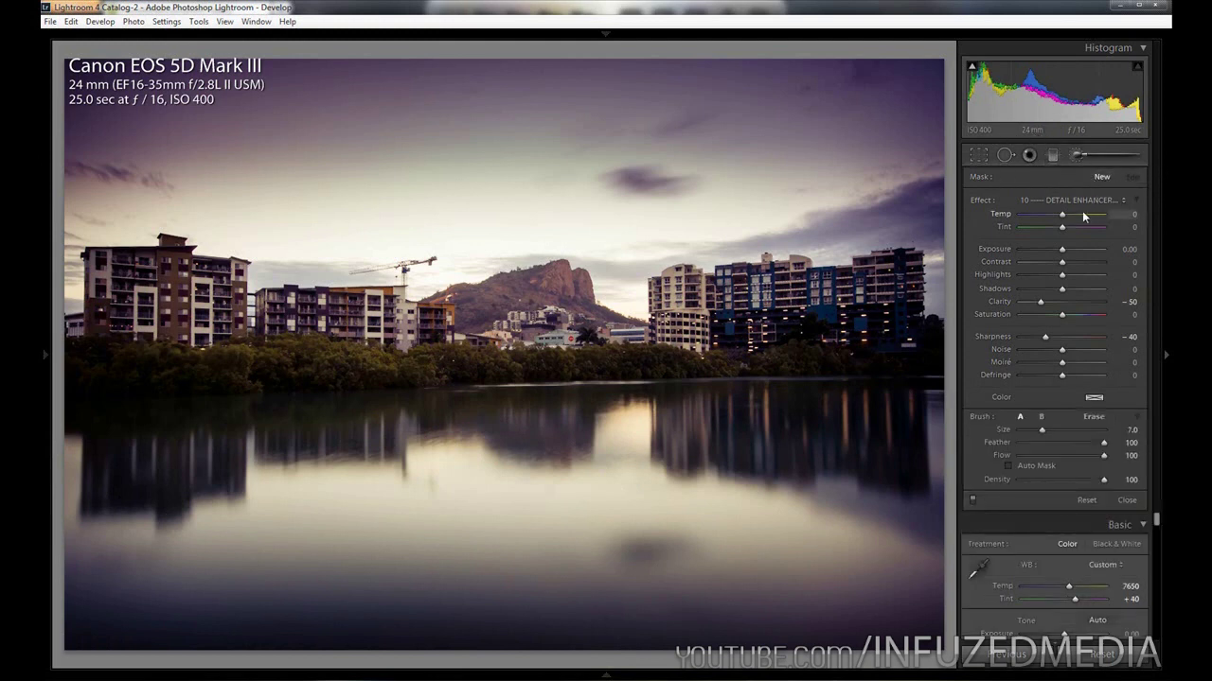
double_click(986, 203)
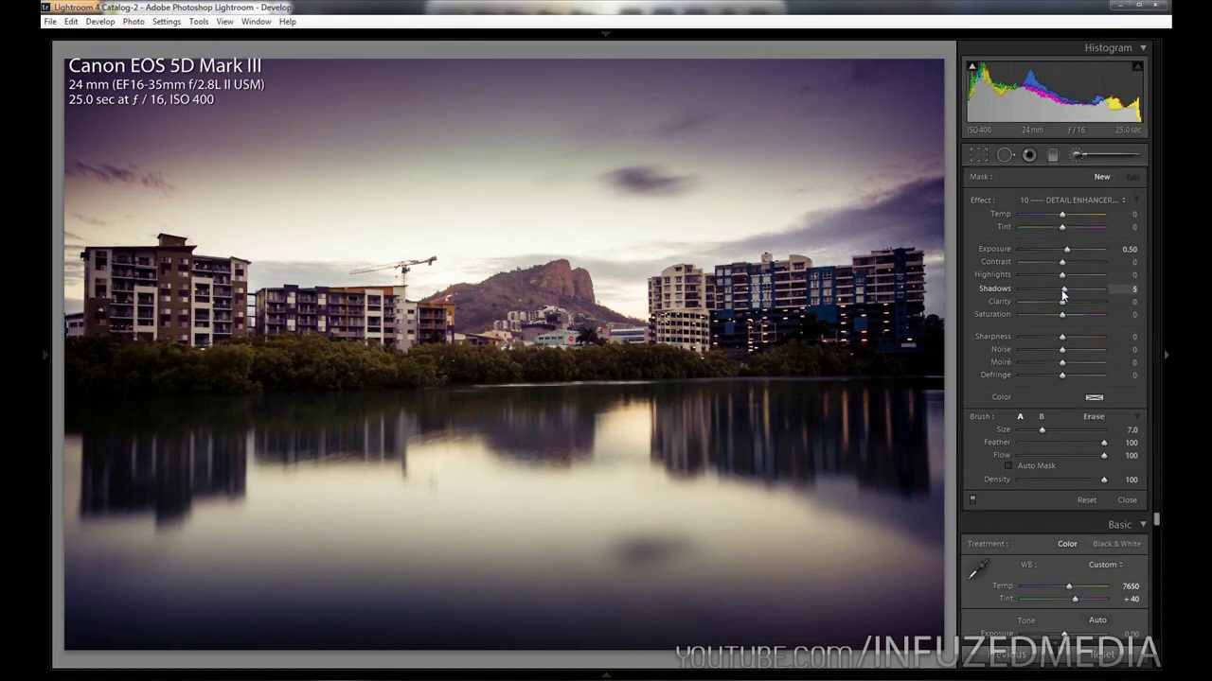
scroll(465, 376, "down", 3)
mouse_move(110, 365)
left_mouse_down()
mouse_move(175, 359)
mouse_move(179, 379)
mouse_move(360, 374)
left_mouse_up()
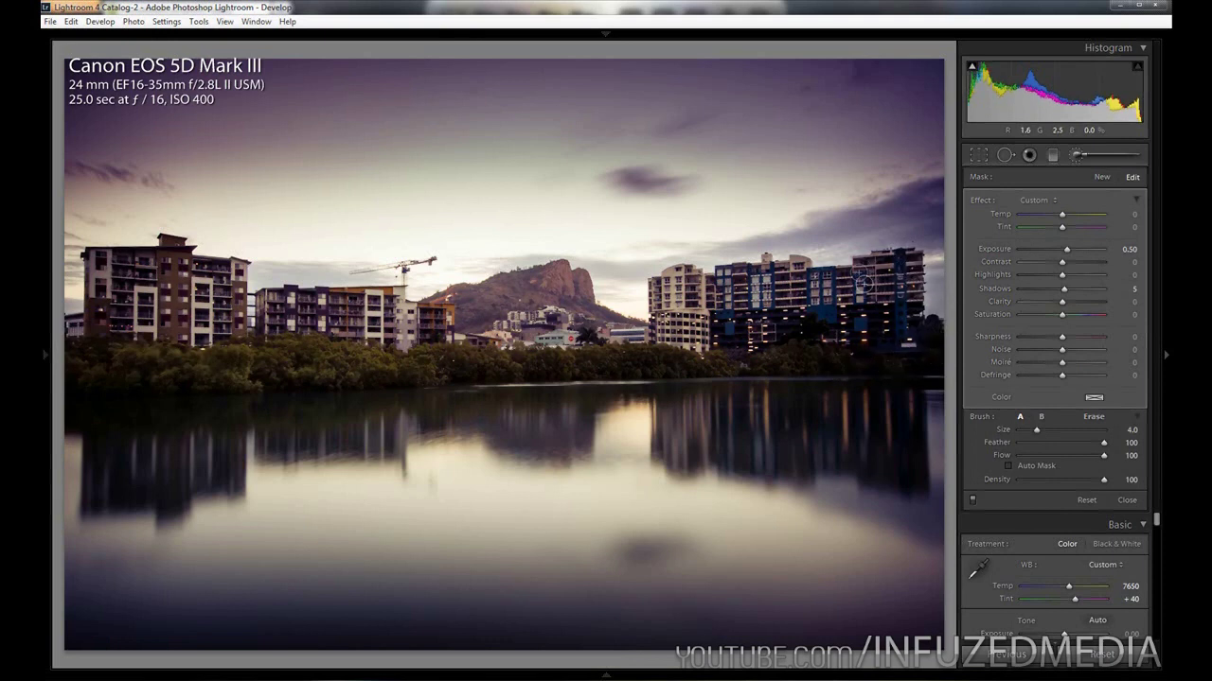
scroll(864, 281, "up", 4)
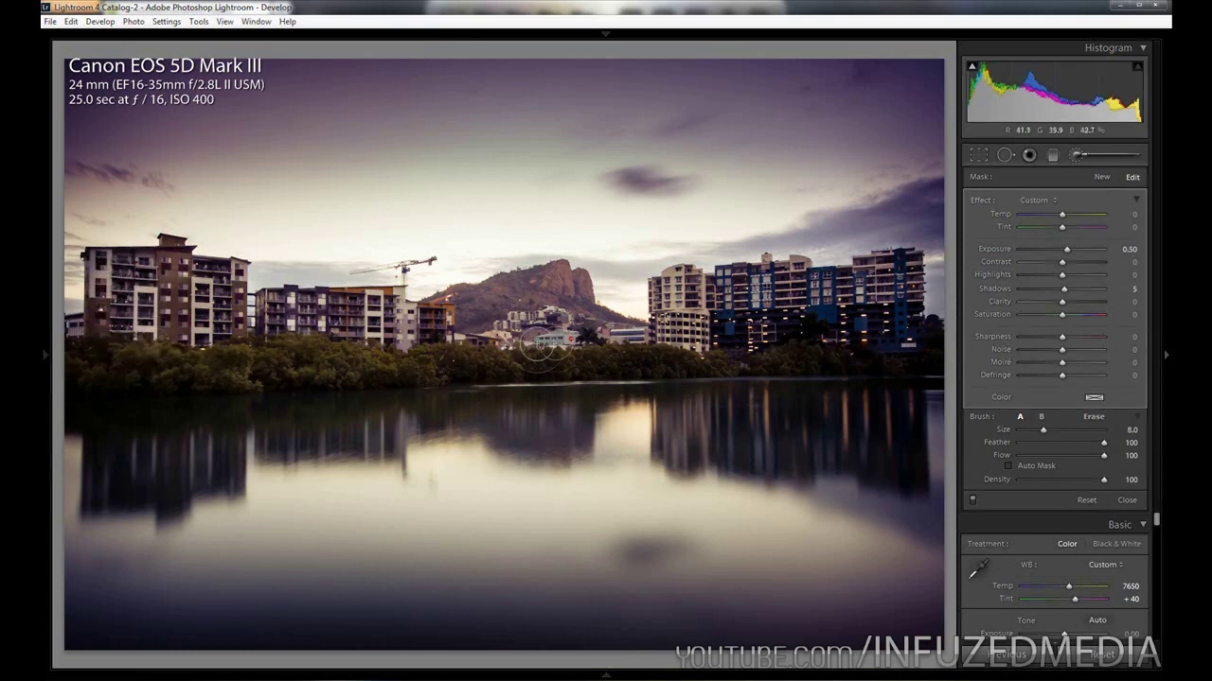
scroll(537, 346, "down", 2)
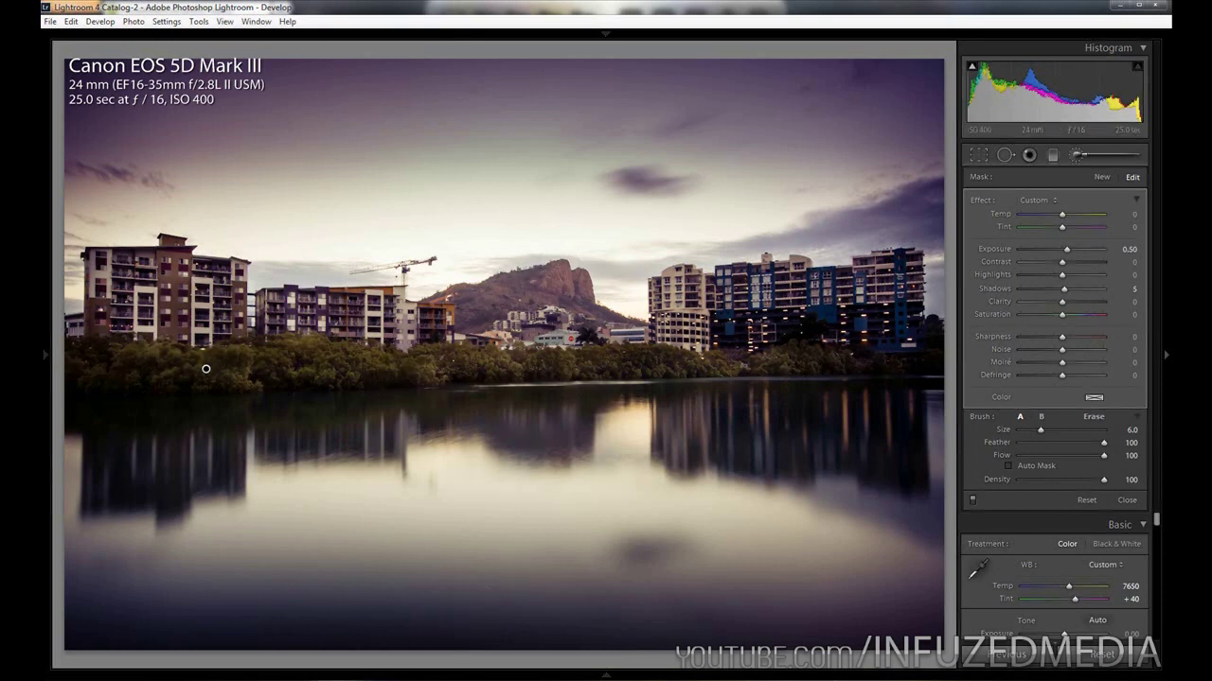
Step: Switch to the deviantART gallery in Firefox and briefly open the Handful of Life photo
left_click(425, 677)
left_click(492, 641)
scroll(611, 431, "up", 10)
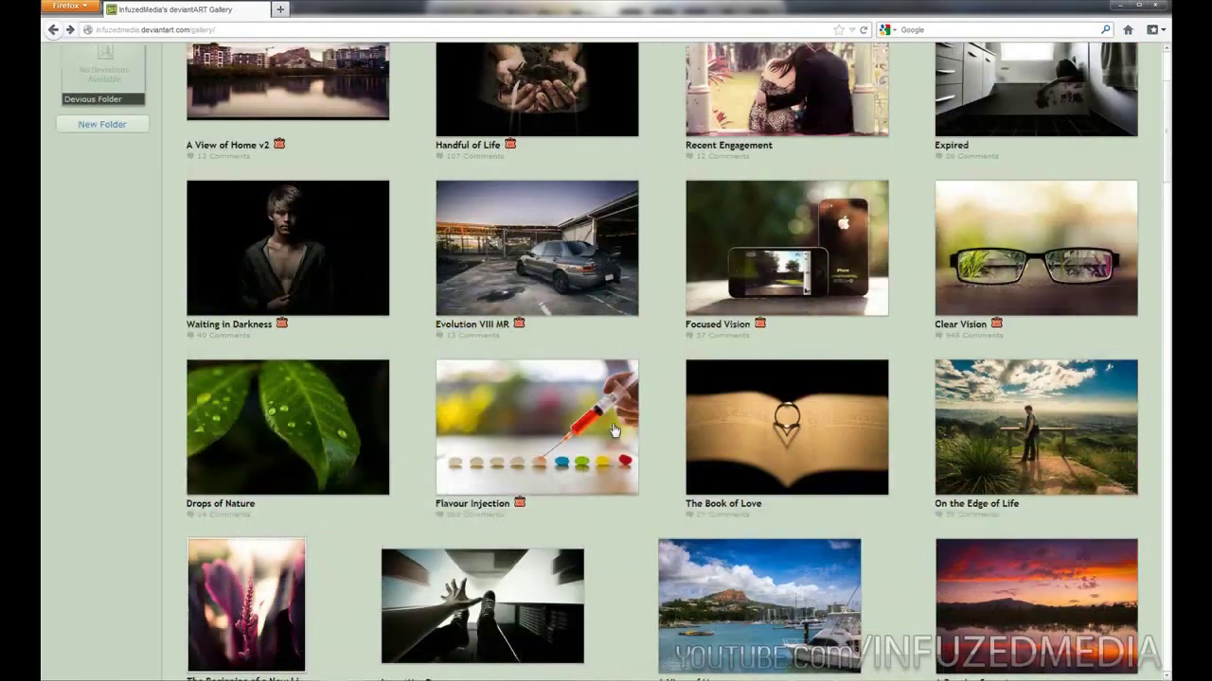
left_click(576, 244)
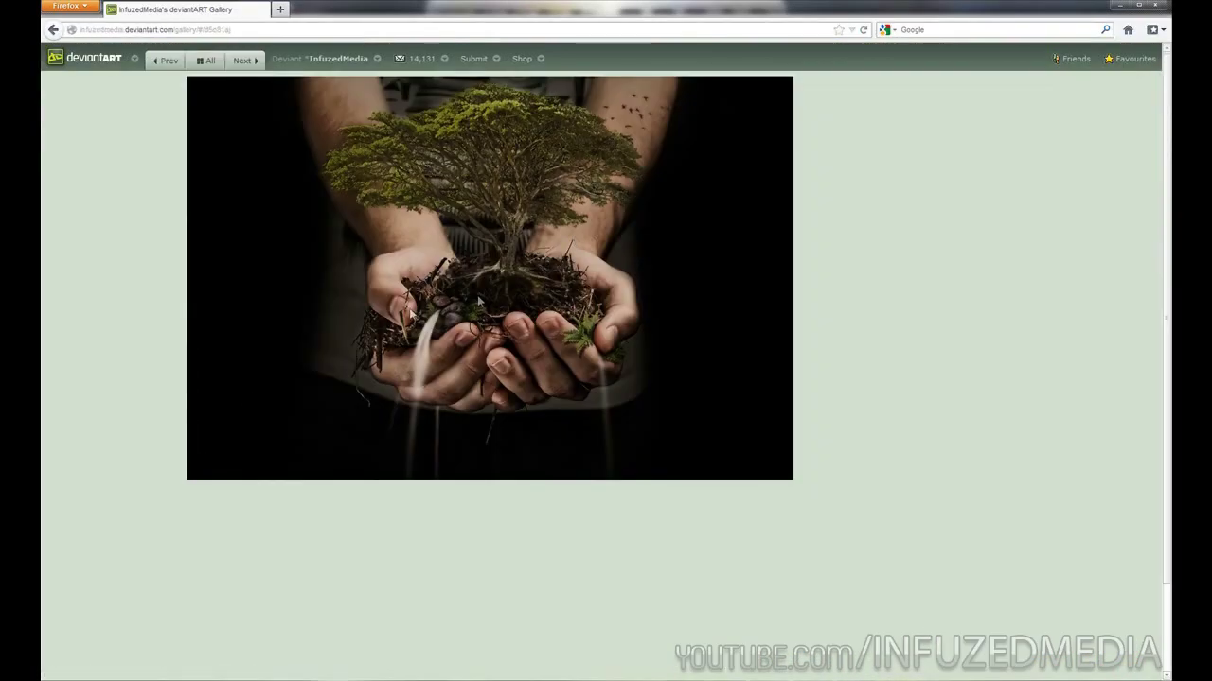
left_click(544, 228)
Step: View the A View of Home v2 photo, then go back and scroll down the gallery
left_click(378, 286)
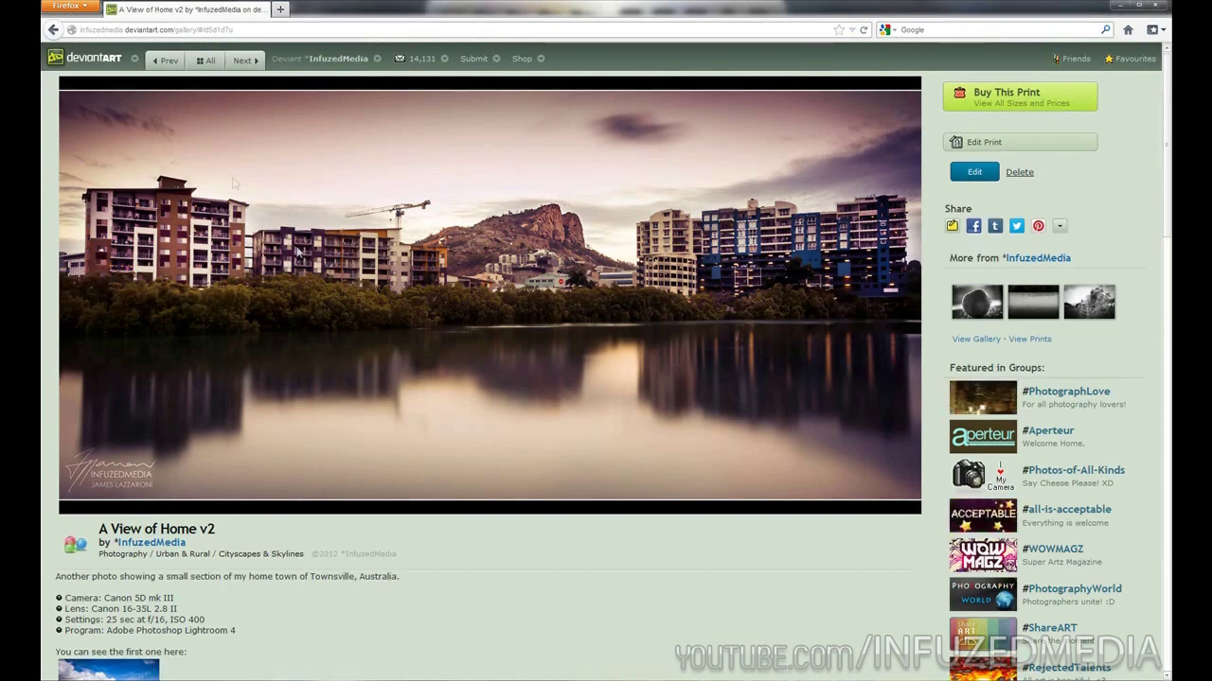
scroll(441, 410, "down", 2)
key("alt+Left")
scroll(644, 407, "down", 3)
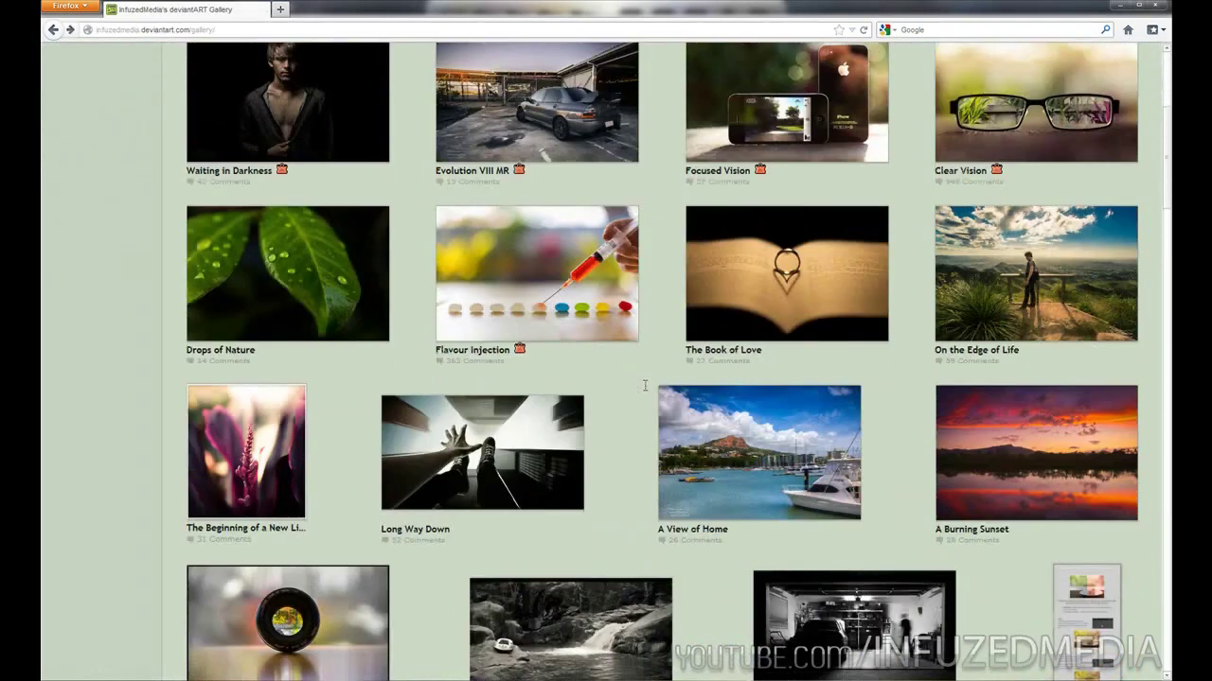
scroll(885, 406, "down", 2)
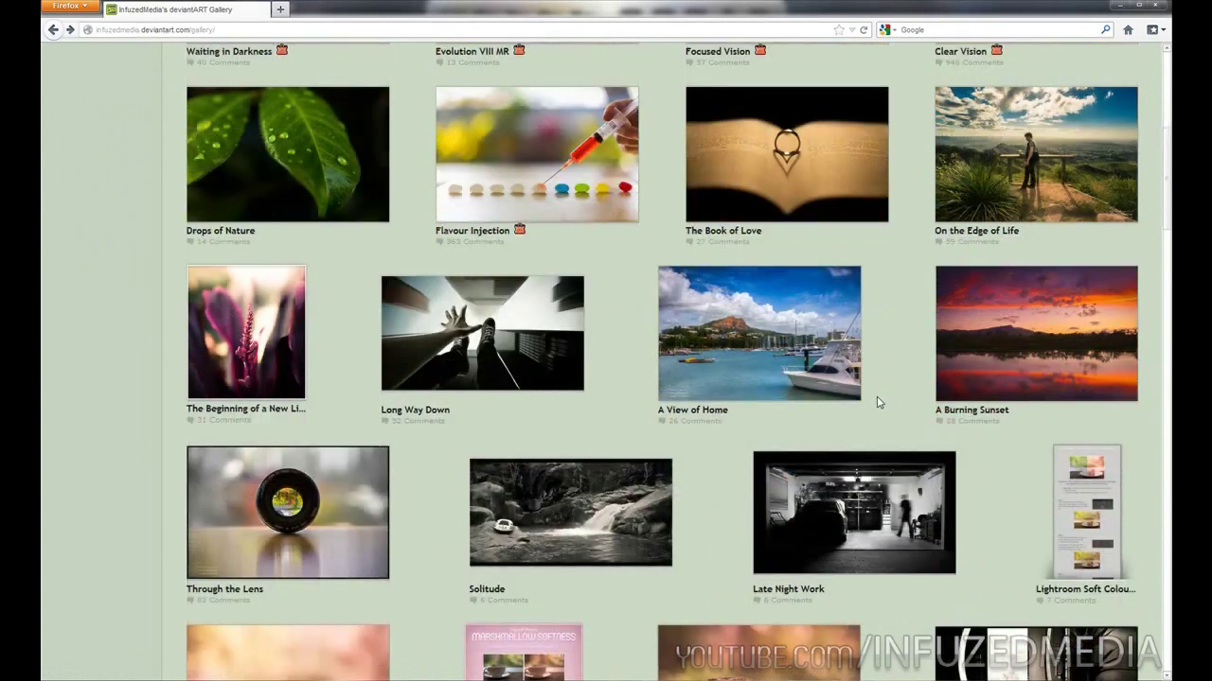
scroll(812, 403, "down", 3)
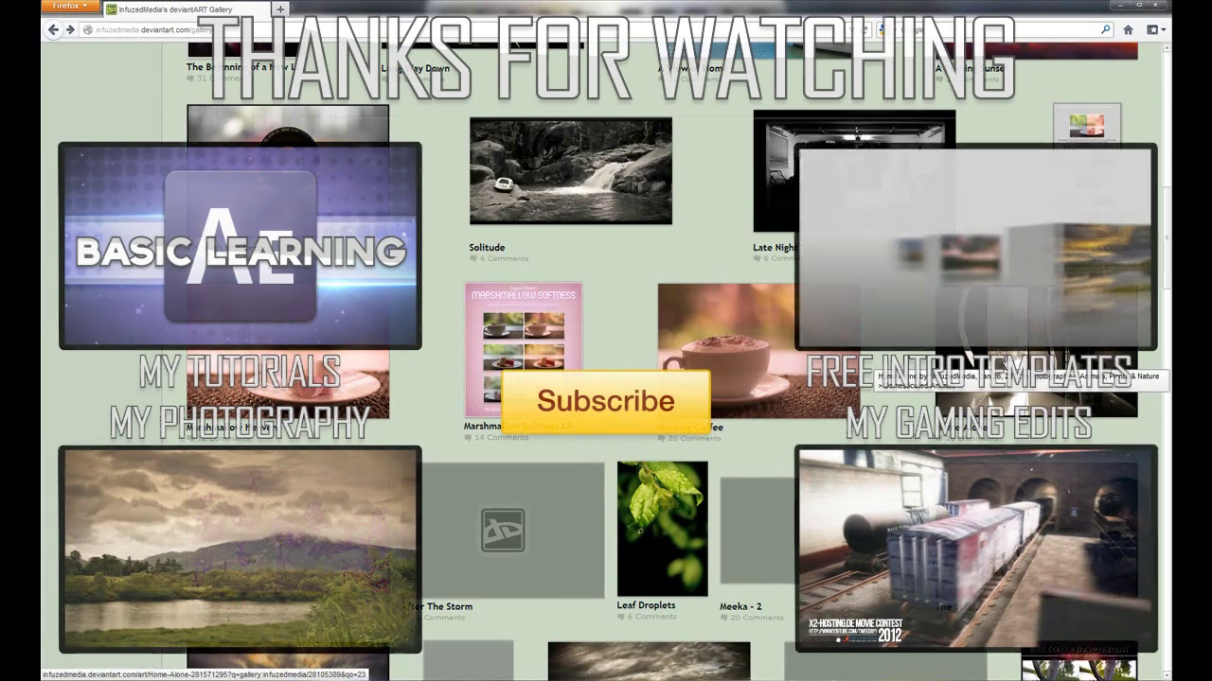
scroll(974, 394, "down", 5)
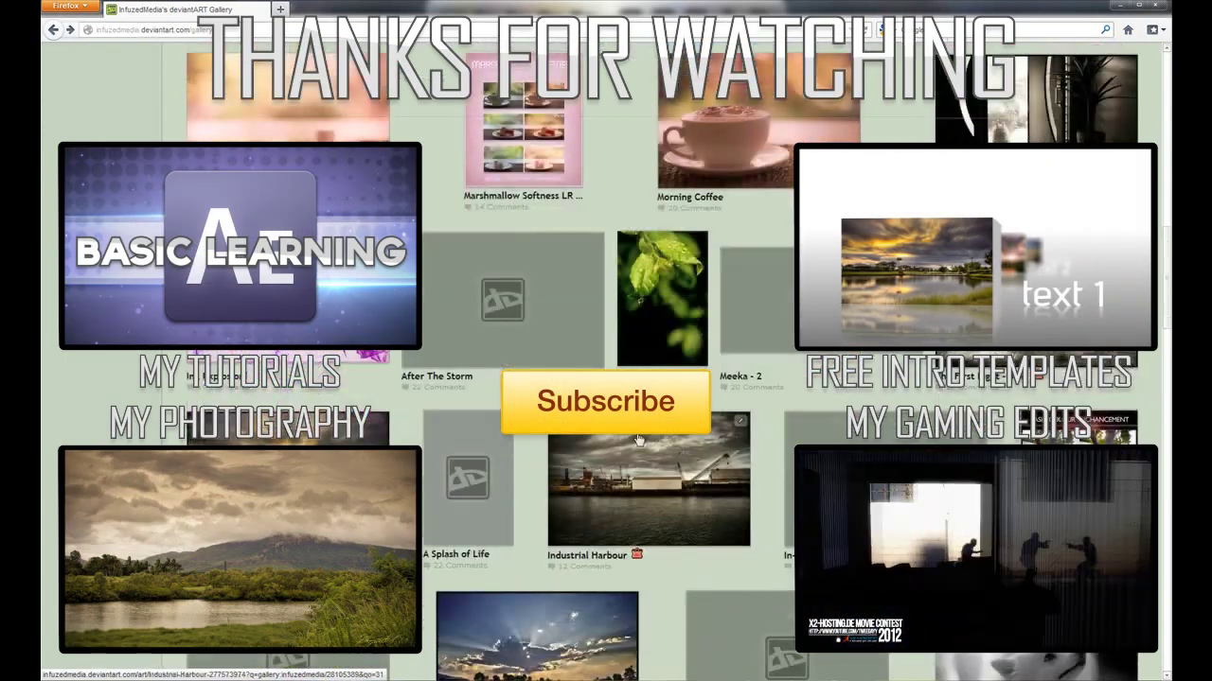